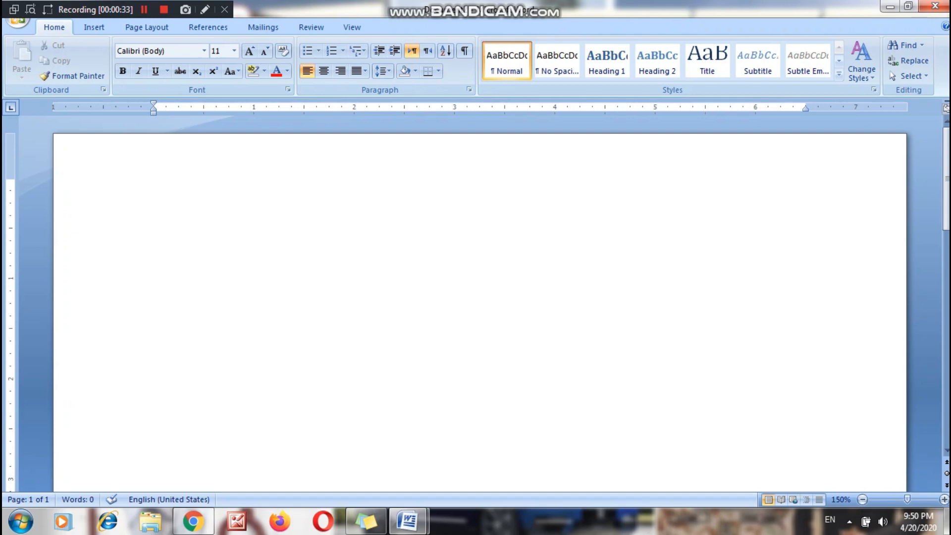
Write the title line "Welcome to Microsoft Word Training" in the blank document.
{"action": "type", "text": "Microsoft Word"}
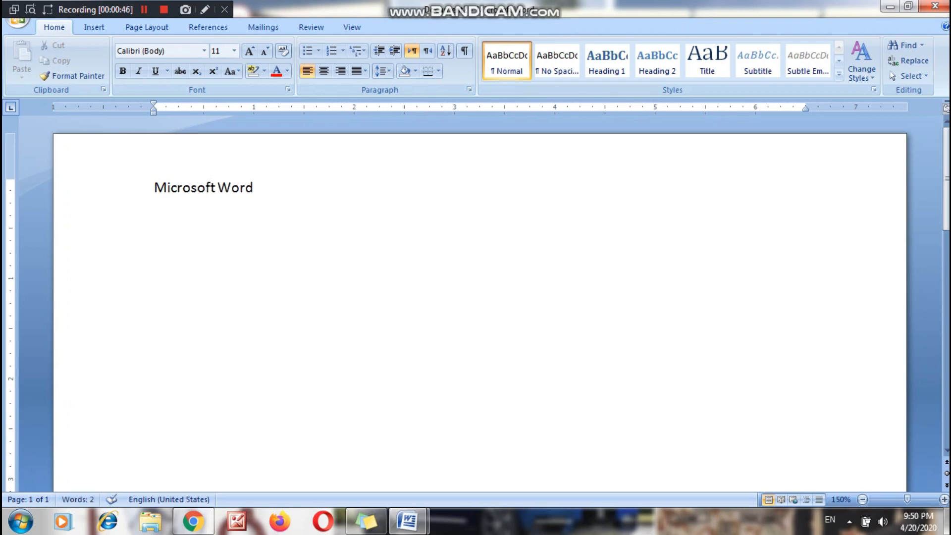
{"action": "type", "text": "Welcome t"}
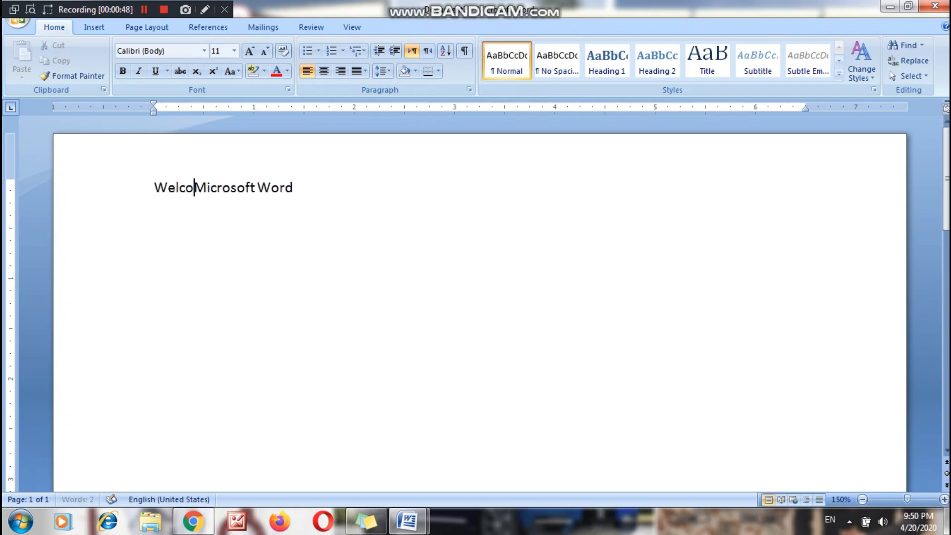
{"action": "type", "text": "o"}
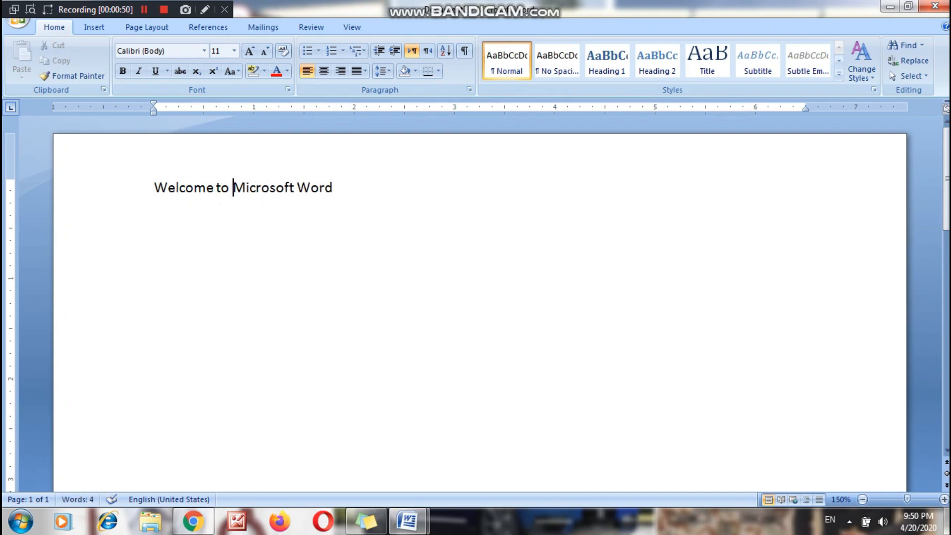
{"action": "key", "text": "Right"}
{"action": "key", "text": "Right"}
{"action": "key", "text": "Right"}
{"action": "key", "text": "Right"}
{"action": "key", "text": "Right"}
{"action": "key", "text": "Right"}
{"action": "key", "text": "Right"}
{"action": "key", "text": "Right"}
{"action": "key", "text": "Right"}
{"action": "key", "text": "Right"}
{"action": "key", "text": "Right"}
{"action": "key", "text": "Right"}
{"action": "key", "text": "Right"}
{"action": "key", "text": "Right"}
{"action": "type", "text": "Training"}
{"action": "key", "text": "shift+Left"}
{"action": "key", "text": "shift+Left"}
{"action": "key", "text": "shift+Left"}
{"action": "key", "text": "shift+Left"}
{"action": "key", "text": "shift+Left"}
{"action": "key", "text": "shift+Left"}
{"action": "key", "text": "shift+Left"}
{"action": "key", "text": "shift+Left"}
{"action": "key", "text": "shift+Left"}
{"action": "key", "text": "shift+Left"}
{"action": "key", "text": "shift+Left"}
{"action": "key", "text": "shift+Left"}
{"action": "key", "text": "shift+Left"}
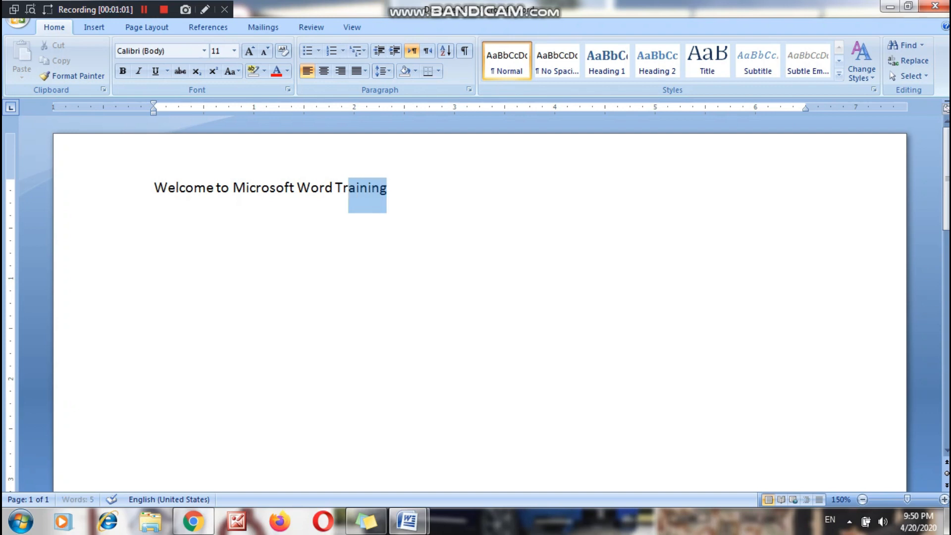
{"action": "key", "text": "ctrl+shift+Left"}
{"action": "key", "text": "ctrl+shift+Left"}
{"action": "key", "text": "ctrl+shift+Left"}
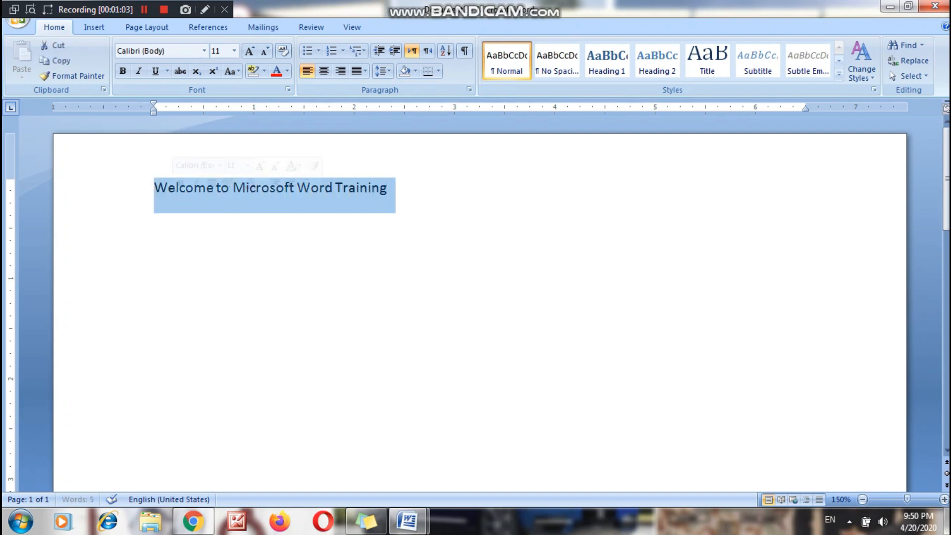
{"action": "key", "text": "Left"}
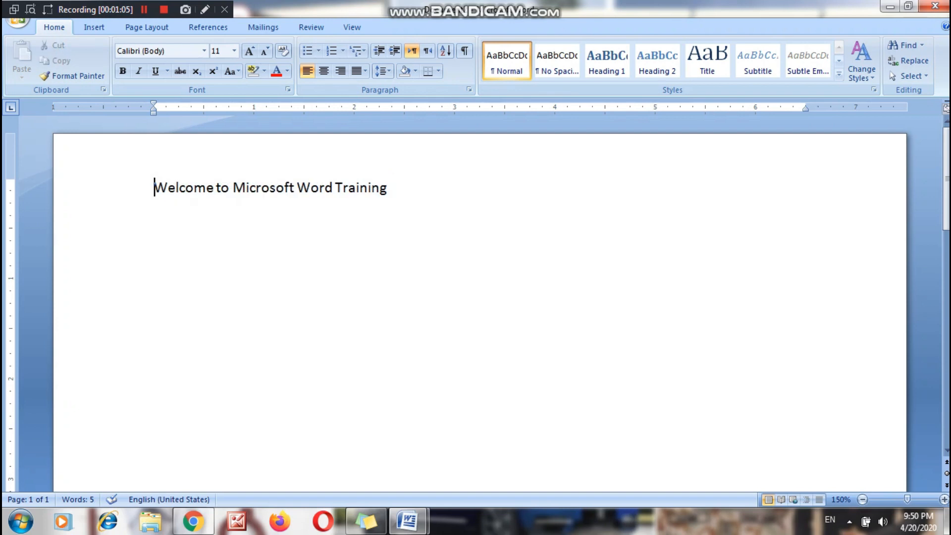
Select the whole title line and try font sizes 48 and 10 on it.
{"action": "key", "text": "shift+Right"}
{"action": "key", "text": "shift+Right"}
{"action": "key", "text": "shift+Right"}
{"action": "key", "text": "shift+Right"}
{"action": "key", "text": "shift+Right"}
{"action": "key", "text": "shift+Right"}
{"action": "key", "text": "shift+Right"}
{"action": "key", "text": "shift+Right"}
{"action": "key", "text": "shift+Right"}
{"action": "key", "text": "shift+Right"}
{"action": "key", "text": "shift+Right"}
{"action": "key", "text": "shift+Right"}
{"action": "key", "text": "shift+Right"}
{"action": "key", "text": "shift+Right"}
{"action": "key", "text": "shift+Right"}
{"action": "key", "text": "shift+Right"}
{"action": "key", "text": "shift+Right"}
{"action": "key", "text": "shift+Right"}
{"action": "key", "text": "shift+Right"}
{"action": "key", "text": "shift+Right"}
{"action": "key", "text": "shift+Right"}
{"action": "key", "text": "shift+Right"}
{"action": "key", "text": "shift+Right"}
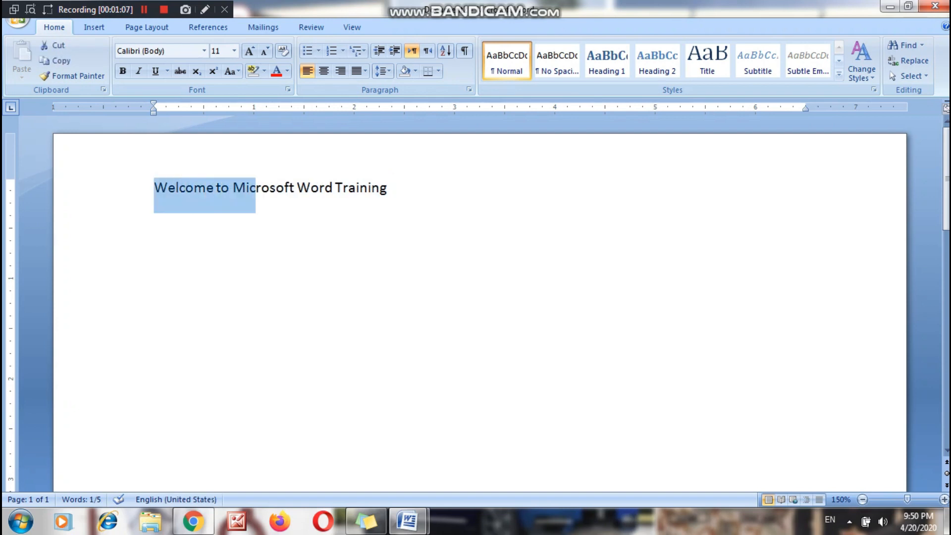
{"action": "key", "text": "shift+Right"}
{"action": "key", "text": "shift+Right"}
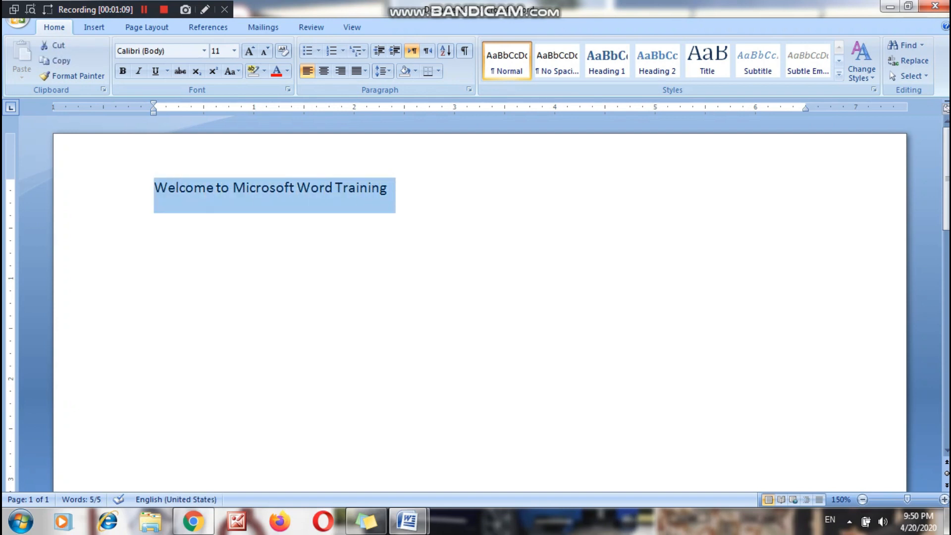
{"action": "left_click", "coordinate": [235, 51]}
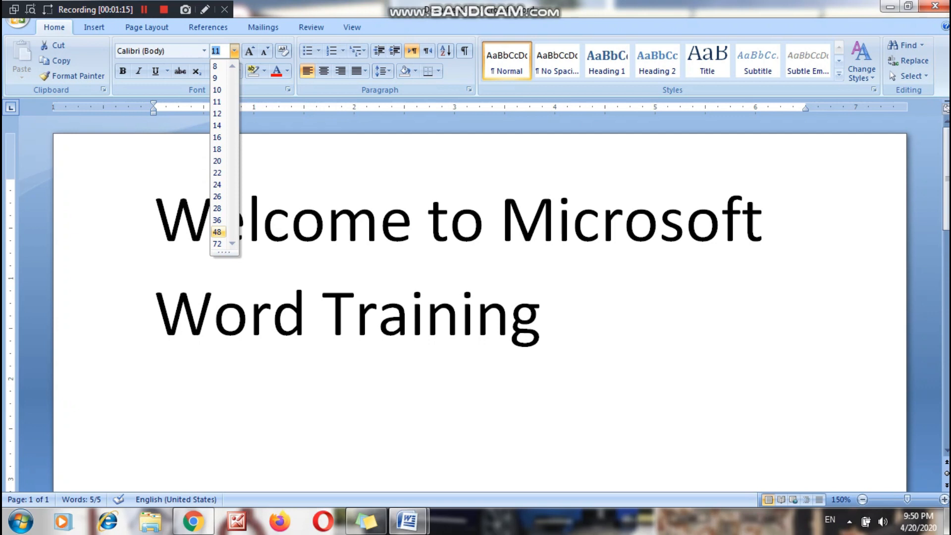
{"action": "left_click", "coordinate": [217, 232]}
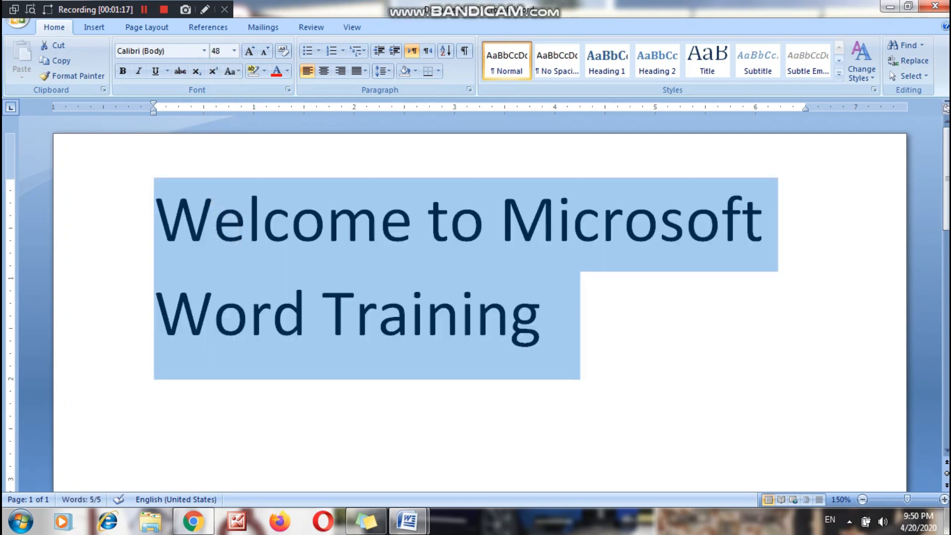
{"action": "left_click", "coordinate": [234, 51]}
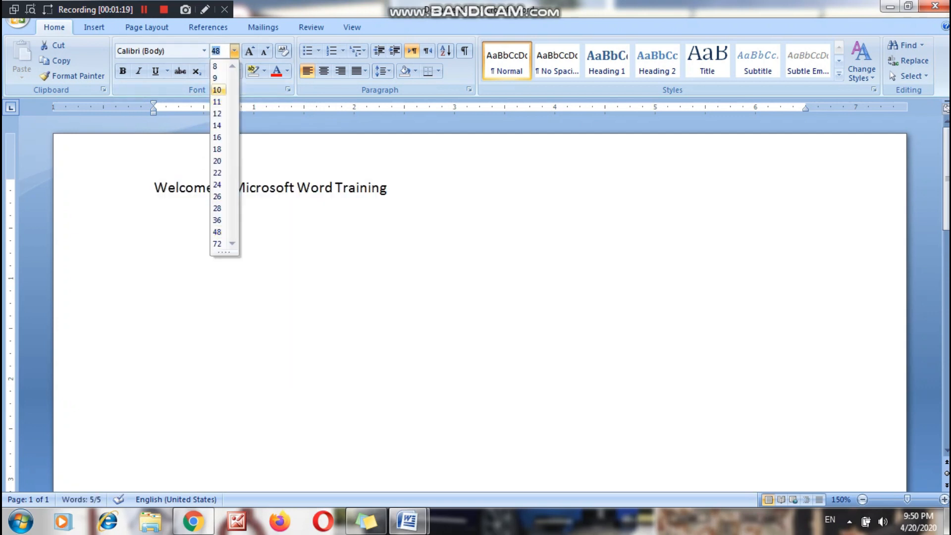
{"action": "left_click", "coordinate": [217, 89]}
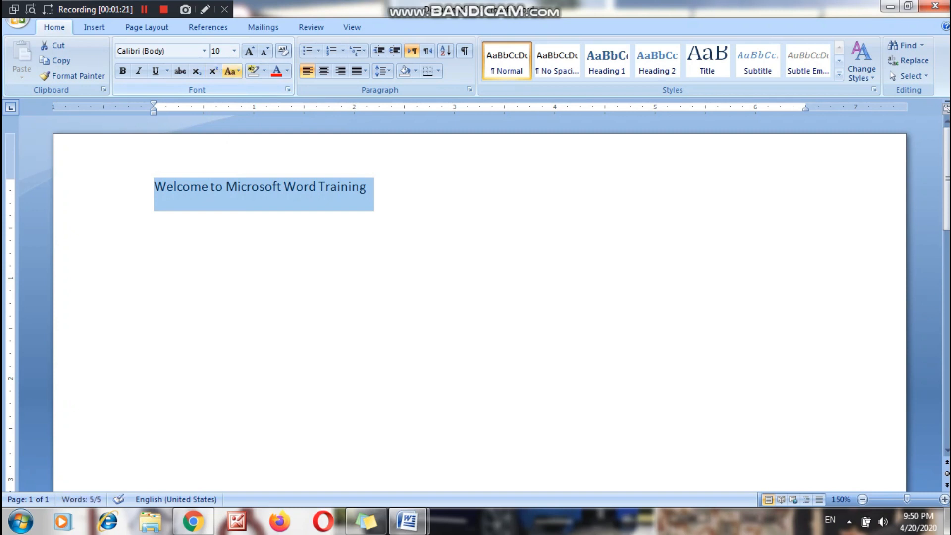
Set the title line's font size to 30.
{"action": "left_click", "coordinate": [217, 51]}
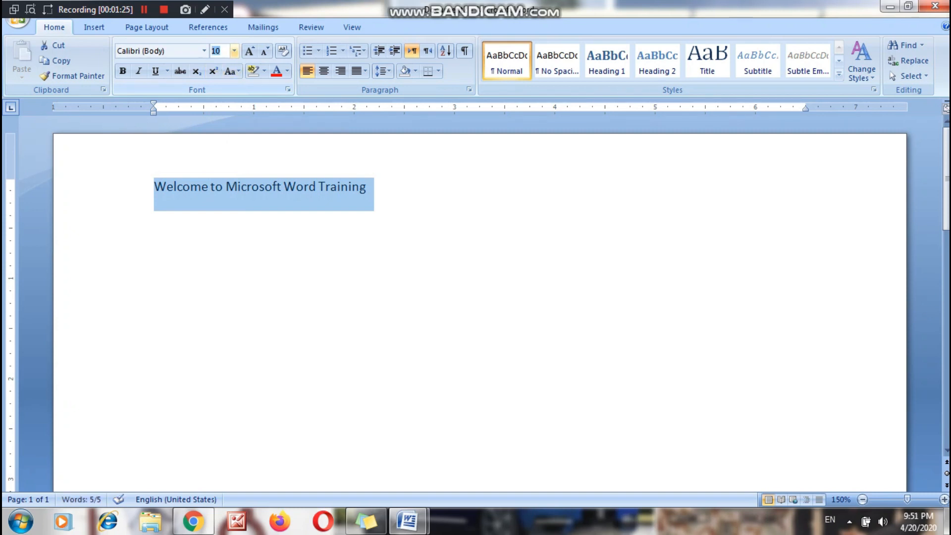
{"action": "type", "text": "30"}
{"action": "key", "text": "Return"}
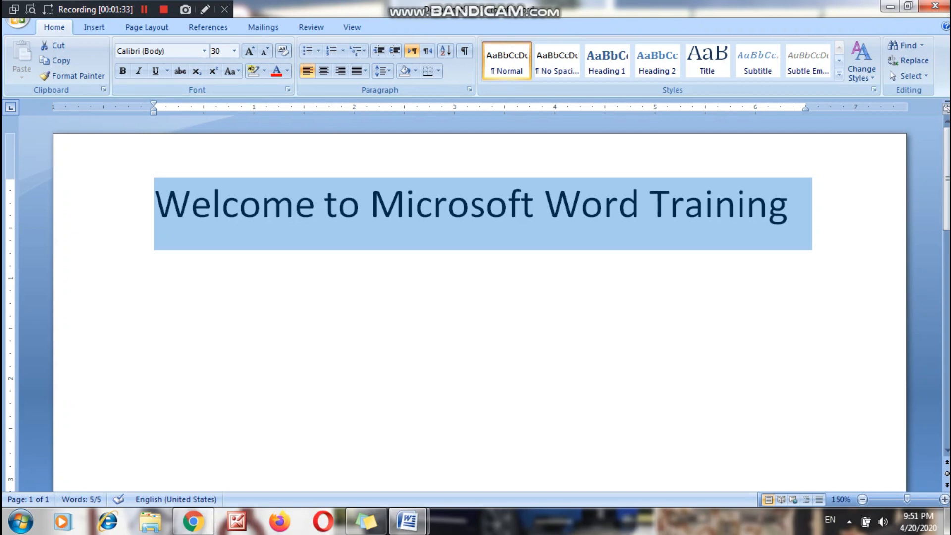
Add a line below the title reading "Increase Fontsize" and, two tab stops further on, "Ctrl + ]".
{"action": "left_click", "coordinate": [296, 204]}
{"action": "left_click", "coordinate": [789, 204]}
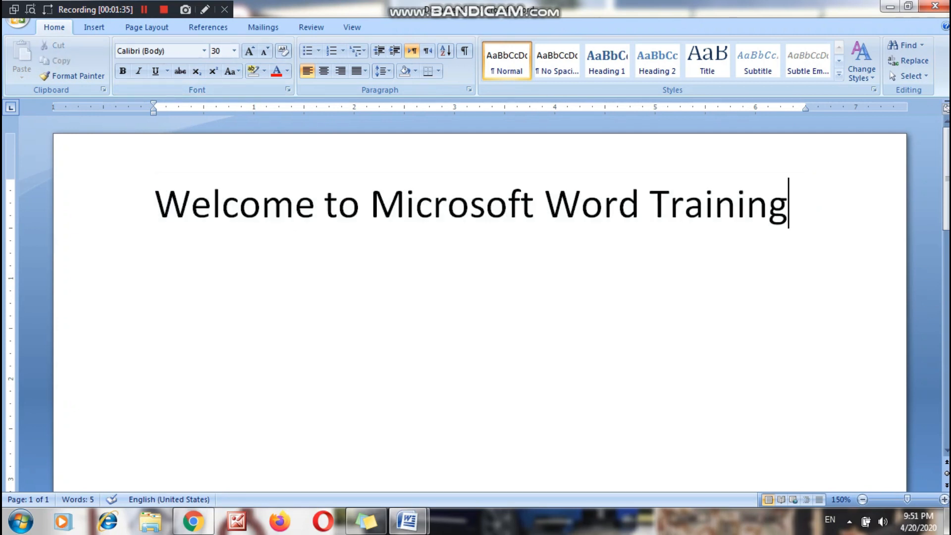
{"action": "key", "text": "Return"}
{"action": "type", "text": "In"}
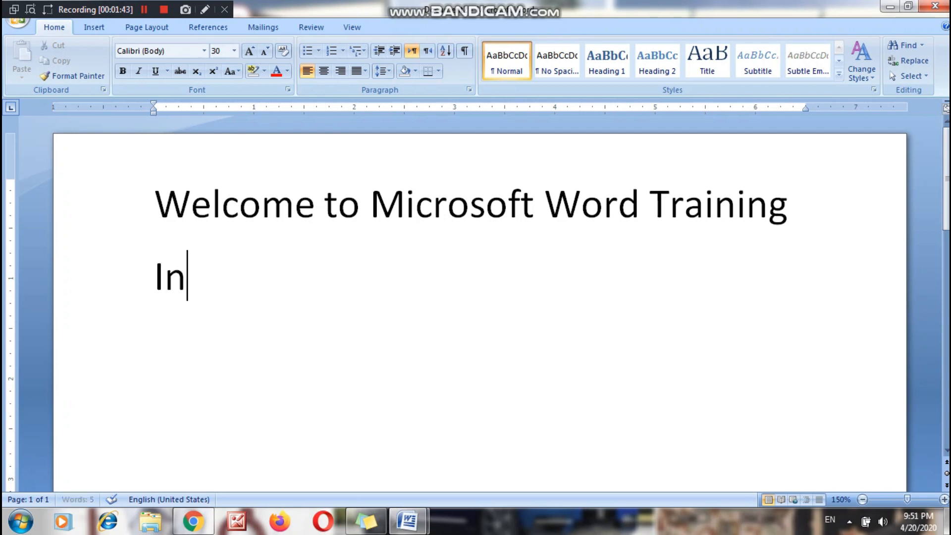
{"action": "type", "text": "crease "}
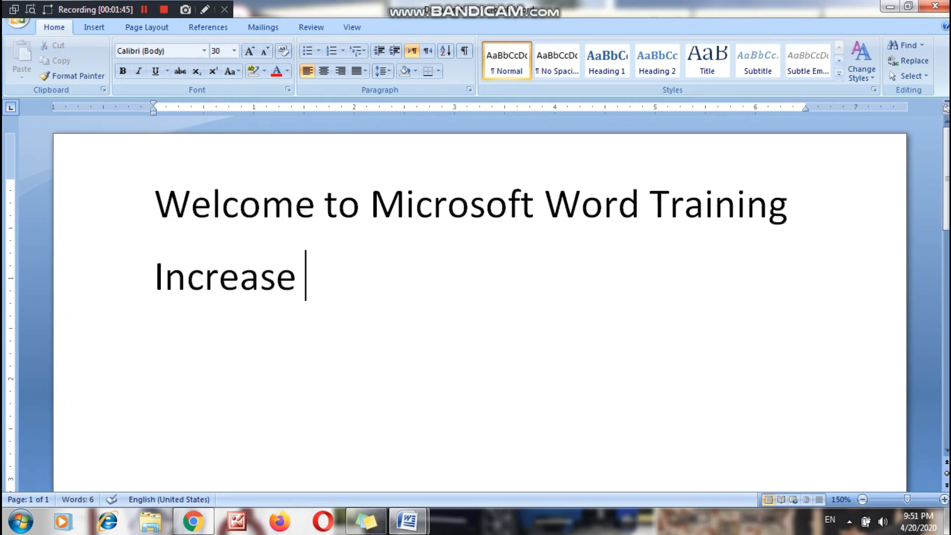
{"action": "type", "text": "Fontz"}
{"action": "key", "text": "BackSpace"}
{"action": "type", "text": "size"}
{"action": "key", "text": "Tab"}
{"action": "key", "text": "Tab"}
{"action": "type", "text": "CT"}
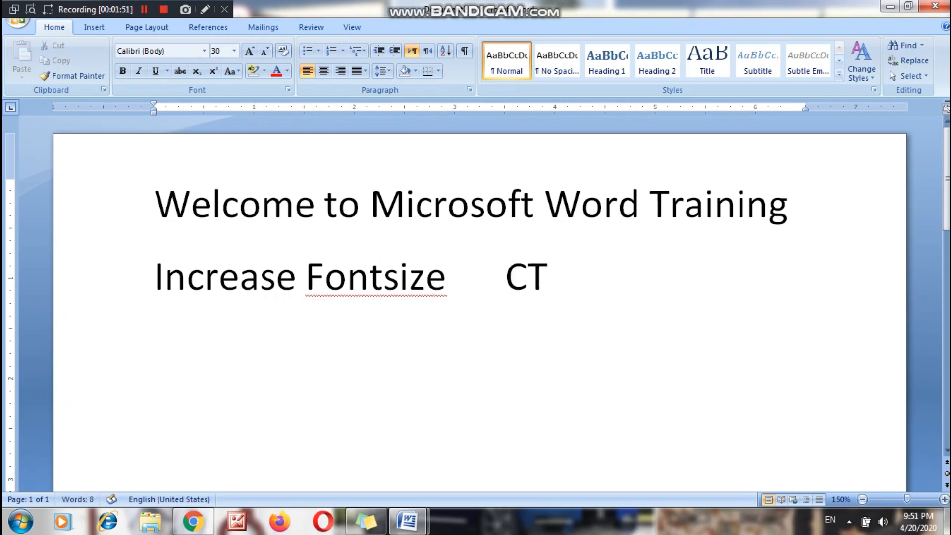
{"action": "key", "text": "BackSpace"}
{"action": "type", "text": "trl + ]"}
Insert a space between "Font" and "size" in the second line.
{"action": "key", "text": "Left"}
{"action": "key", "text": "Left"}
{"action": "key", "text": "Left"}
{"action": "key", "text": "Left"}
{"action": "key", "text": "Left"}
{"action": "key", "text": "Left"}
{"action": "key", "text": "Left"}
{"action": "key", "text": "Left"}
{"action": "key", "text": "Left"}
{"action": "key", "text": "Left"}
{"action": "key", "text": "Left"}
{"action": "key", "text": "Left"}
{"action": "key", "text": "Left"}
{"action": "key", "text": "Left"}
{"action": "key", "text": "Right"}
{"action": "key", "text": "Right"}
{"action": "key", "text": "Right"}
{"action": "key", "text": "Right"}
{"action": "key", "text": "Right"}
{"action": "key", "text": "Right"}
{"action": "key", "text": "Right"}
{"action": "key", "text": "Right"}
{"action": "key", "text": "Right"}
{"action": "key", "text": "Right"}
{"action": "key", "text": "Right"}
{"action": "key", "text": "Right"}
{"action": "key", "text": "Right"}
{"action": "key", "text": "Right"}
Select the whole "Increase Font size" line and enlarge its font one point at a time to 43.
{"action": "key", "text": "shift+Left"}
{"action": "key", "text": "shift+Left"}
{"action": "key", "text": "shift+Left"}
{"action": "key", "text": "shift+Left"}
{"action": "key", "text": "shift+Left"}
{"action": "key", "text": "shift+Left"}
{"action": "key", "text": "shift+Left"}
{"action": "key", "text": "shift+Left"}
{"action": "key", "text": "shift+Left"}
{"action": "key", "text": "shift+Left"}
{"action": "key", "text": "shift+Left"}
{"action": "key", "text": "shift+Left"}
{"action": "key", "text": "shift+Left"}
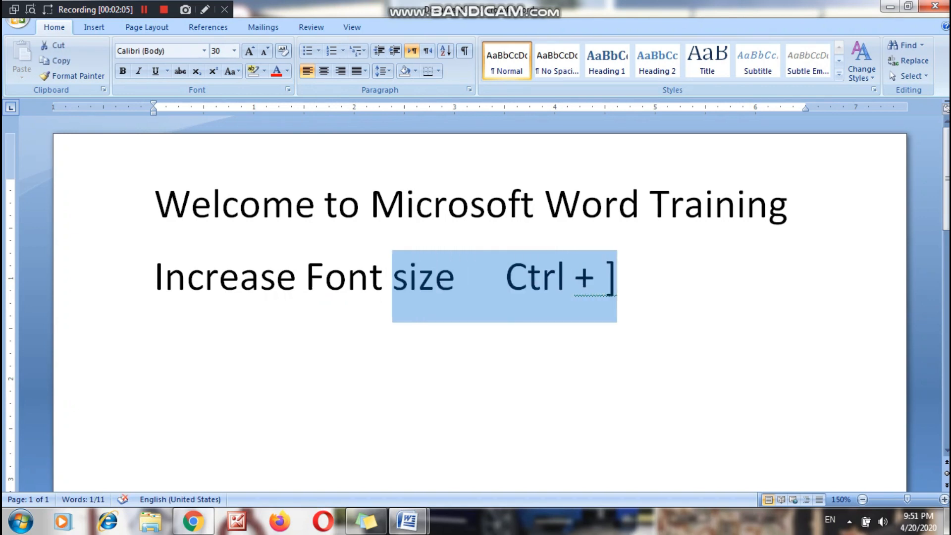
{"action": "key", "text": "shift+Left"}
{"action": "key", "text": "shift+Left"}
{"action": "key", "text": "shift+Left"}
{"action": "key", "text": "shift+Left"}
{"action": "key", "text": "shift+Left"}
{"action": "key", "text": "shift+Left"}
{"action": "key", "text": "shift+Left"}
{"action": "key", "text": "shift+Left"}
{"action": "key", "text": "shift+Left"}
{"action": "key", "text": "shift+Left"}
{"action": "key", "text": "shift+Left"}
{"action": "key", "text": "shift+Left"}
{"action": "key", "text": "shift+Left"}
{"action": "key", "text": "shift+Left"}
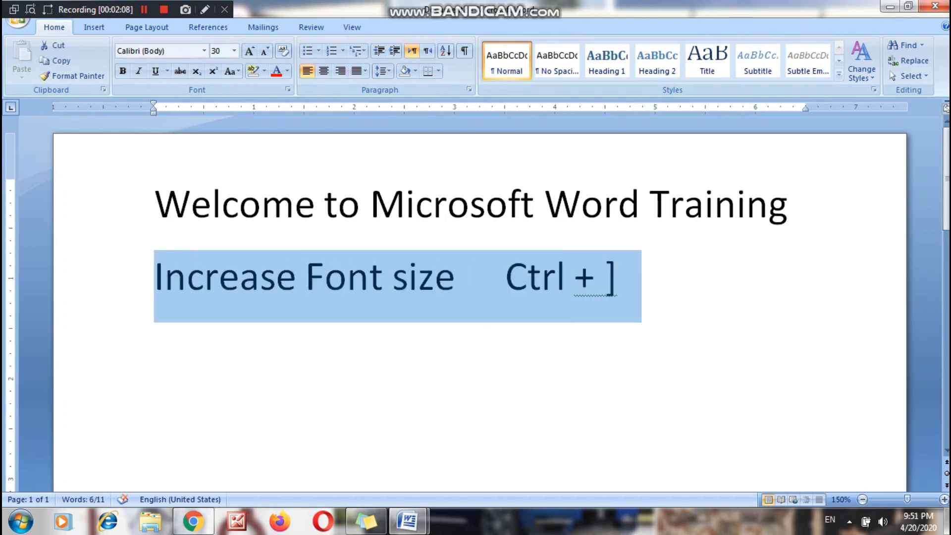
{"action": "key", "text": "ctrl+bracketright"}
{"action": "key", "text": "ctrl+bracketright"}
{"action": "key", "text": "ctrl+bracketright"}
{"action": "key", "text": "ctrl+bracketright"}
{"action": "key", "text": "ctrl+bracketright"}
{"action": "key", "text": "ctrl+bracketright"}
{"action": "key", "text": "ctrl+bracketright"}
{"action": "key", "text": "ctrl+bracketright"}
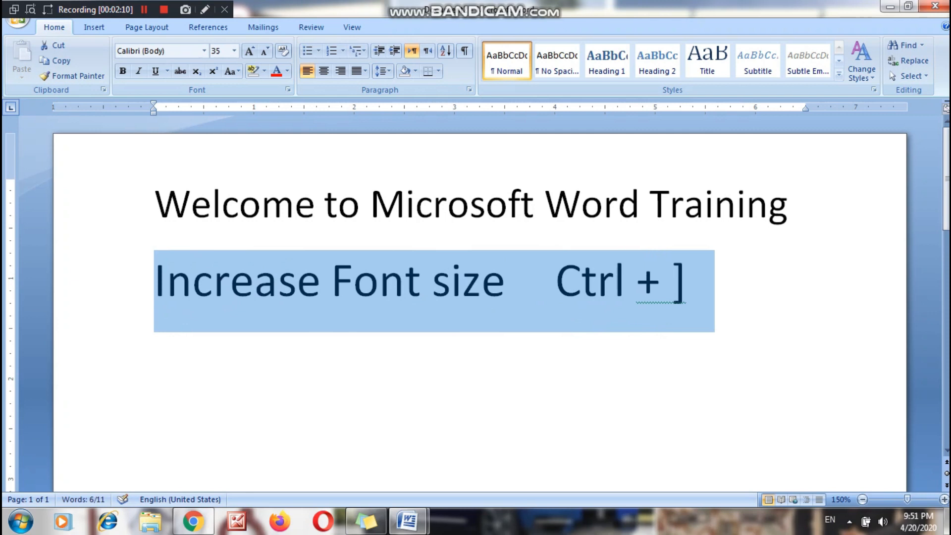
{"action": "key", "text": "ctrl+bracketright"}
{"action": "key", "text": "ctrl+bracketright"}
{"action": "key", "text": "ctrl+bracketright"}
{"action": "key", "text": "ctrl+bracketright"}
{"action": "key", "text": "ctrl+bracketright"}
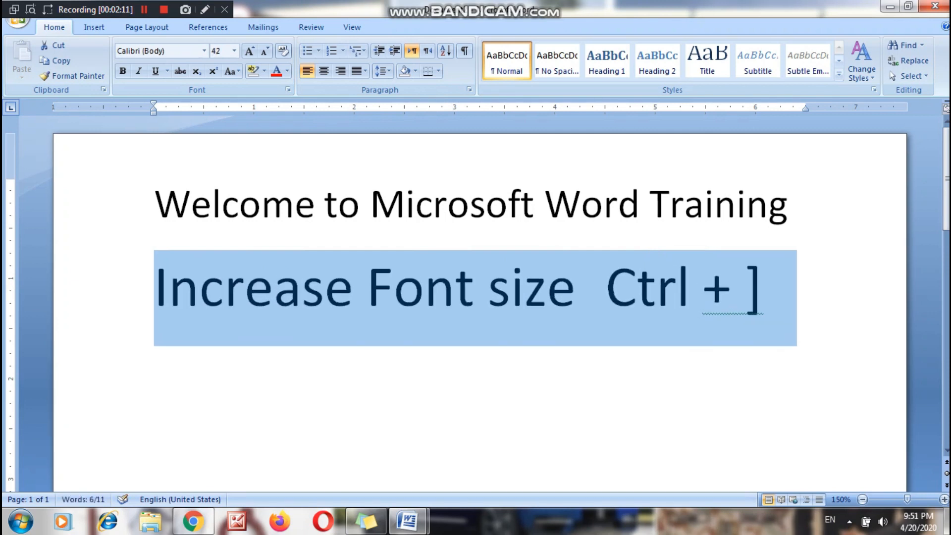
{"action": "key", "text": "ctrl+bracketleft"}
{"action": "key", "text": "ctrl+bracketright"}
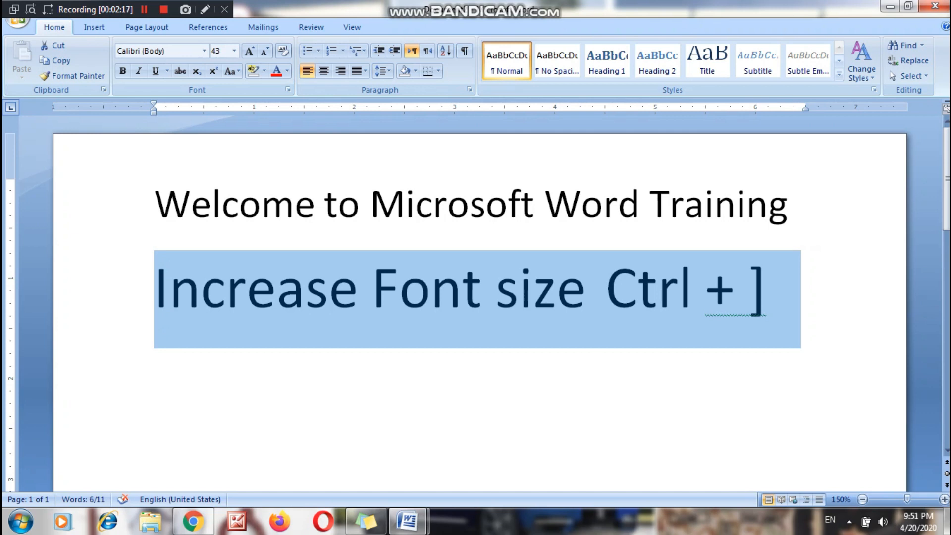
Reduce the "Increase Font size" line's font one point at a time to 27.
{"action": "key", "text": "ctrl+bracketleft"}
{"action": "key", "text": "ctrl+bracketleft"}
{"action": "key", "text": "ctrl+bracketleft"}
{"action": "key", "text": "ctrl+bracketleft"}
{"action": "key", "text": "ctrl+bracketleft"}
{"action": "key", "text": "ctrl+bracketleft"}
{"action": "key", "text": "ctrl+bracketleft"}
{"action": "key", "text": "ctrl+bracketleft"}
{"action": "key", "text": "ctrl+bracketleft"}
{"action": "key", "text": "ctrl+bracketleft"}
{"action": "key", "text": "ctrl+bracketleft"}
{"action": "key", "text": "ctrl+bracketleft"}
{"action": "key", "text": "ctrl+bracketleft"}
{"action": "key", "text": "ctrl+bracketleft"}
{"action": "key", "text": "ctrl+bracketleft"}
{"action": "key", "text": "ctrl+bracketleft"}
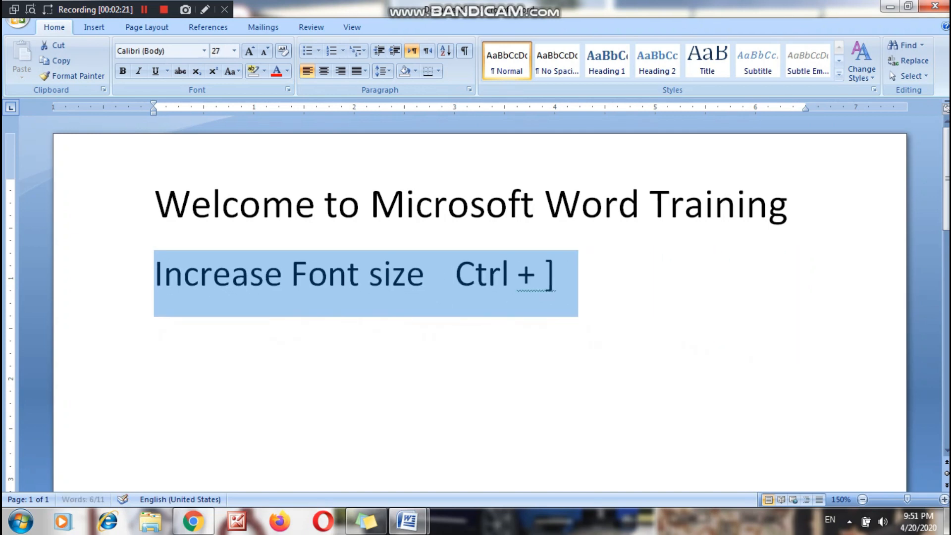
{"action": "key", "text": "End"}
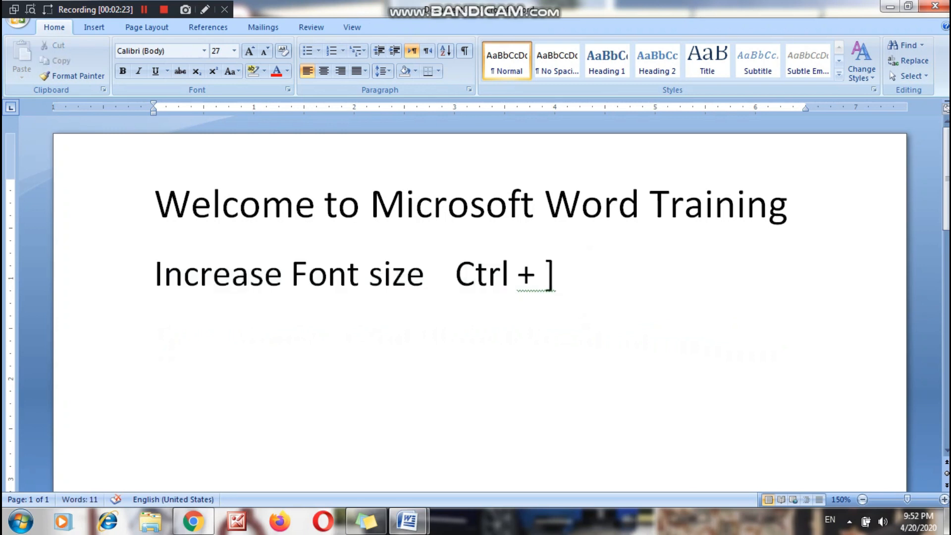
Add a third line reading "Decrease Font size Ctl+ [".
{"action": "key", "text": "Return"}
{"action": "type", "text": "Decrease Font z"}
{"action": "key", "text": "BackSpace"}
{"action": "type", "text": "size "}
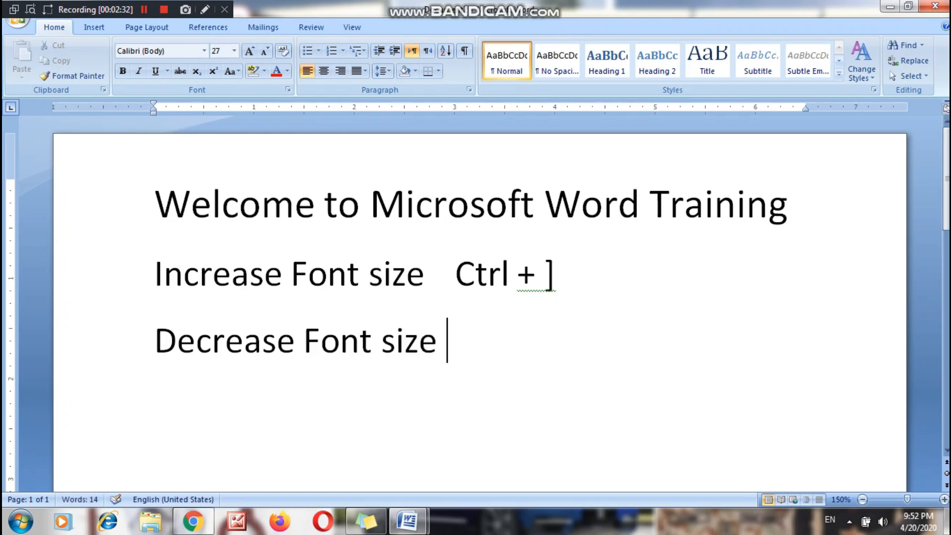
{"action": "type", "text": "Ctly"}
{"action": "key", "text": "BackSpace"}
{"action": "key", "text": "BackSpace"}
{"action": "type", "text": "+"}
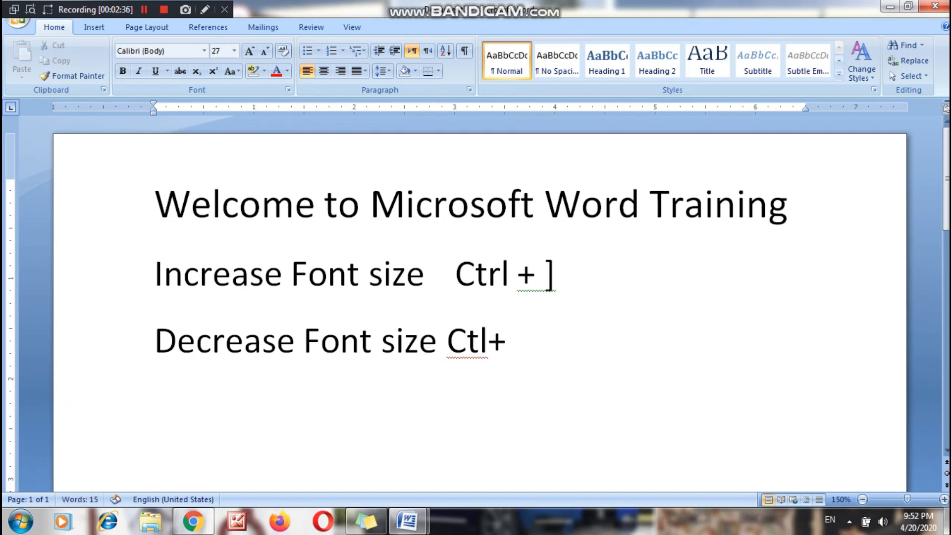
{"action": "type", "text": " ["}
Reduce the "Decrease Font size" line's font in one-point steps to 17 and enlarge it again to 29.
{"action": "left_click_drag", "start_coordinate": [526, 342], "coordinate": [153, 341]}
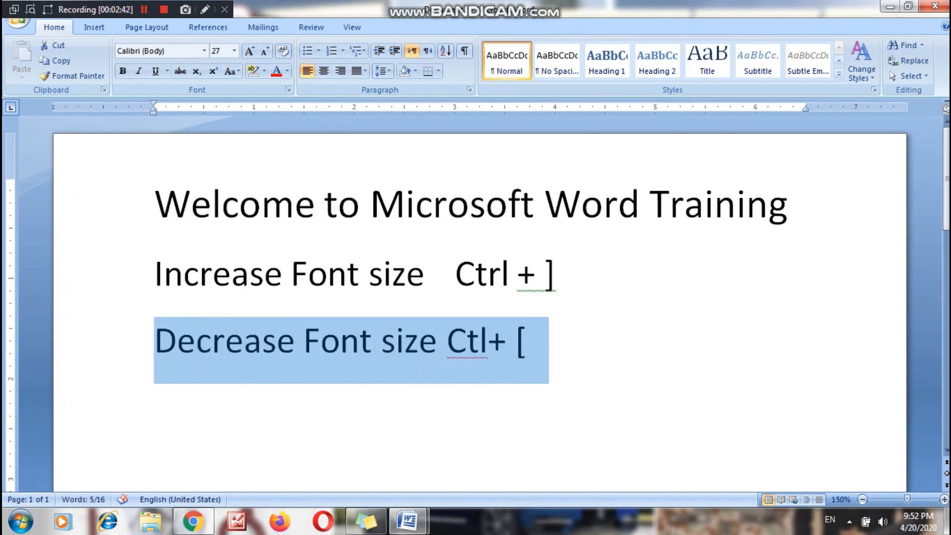
{"action": "key", "text": "ctrl+bracketleft"}
{"action": "key", "text": "ctrl+bracketleft"}
{"action": "key", "text": "ctrl+bracketleft"}
{"action": "key", "text": "ctrl+bracketleft"}
{"action": "key", "text": "ctrl+bracketleft"}
{"action": "key", "text": "ctrl+bracketleft"}
{"action": "key", "text": "ctrl+bracketleft"}
{"action": "key", "text": "ctrl+bracketleft"}
{"action": "key", "text": "ctrl+bracketleft"}
{"action": "key", "text": "ctrl+bracketleft"}
{"action": "key", "text": "ctrl+bracketleft"}
{"action": "key", "text": "ctrl+bracketleft"}
{"action": "key", "text": "ctrl+bracketleft"}
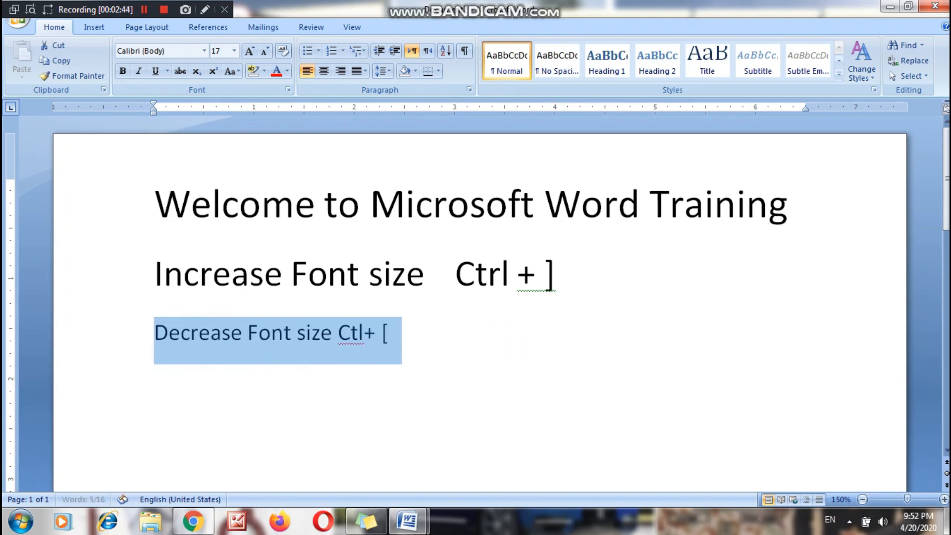
{"action": "key", "text": "ctrl+bracketright"}
{"action": "key", "text": "ctrl+bracketright"}
{"action": "key", "text": "ctrl+bracketright"}
{"action": "key", "text": "ctrl+bracketright"}
{"action": "key", "text": "ctrl+bracketright"}
{"action": "key", "text": "ctrl+bracketright"}
{"action": "key", "text": "ctrl+bracketright"}
{"action": "key", "text": "ctrl+bracketright"}
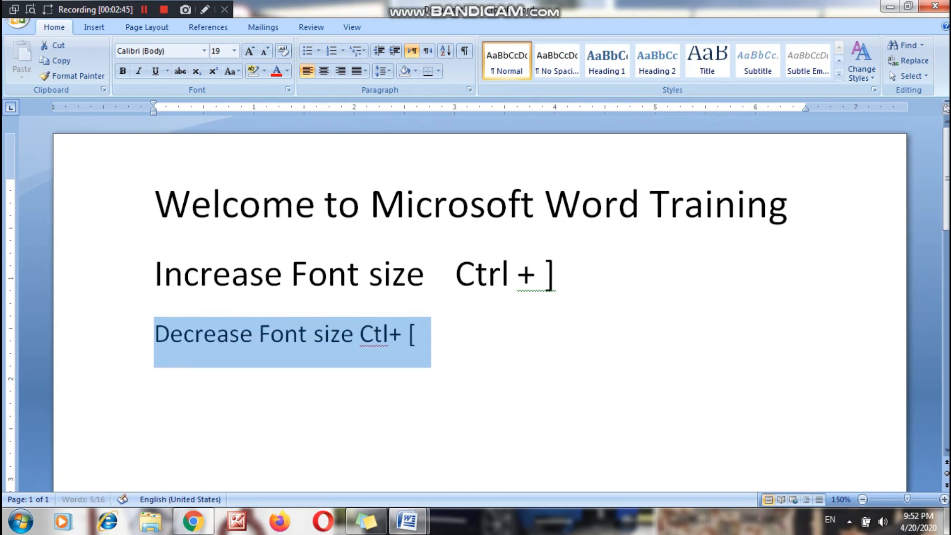
{"action": "key", "text": "ctrl+bracketright"}
{"action": "key", "text": "ctrl+bracketright"}
{"action": "key", "text": "ctrl+bracketright"}
{"action": "key", "text": "ctrl+bracketright"}
{"action": "key", "text": "ctrl+bracketright"}
{"action": "key", "text": "ctrl+bracketright"}
{"action": "key", "text": "ctrl+bracketright"}
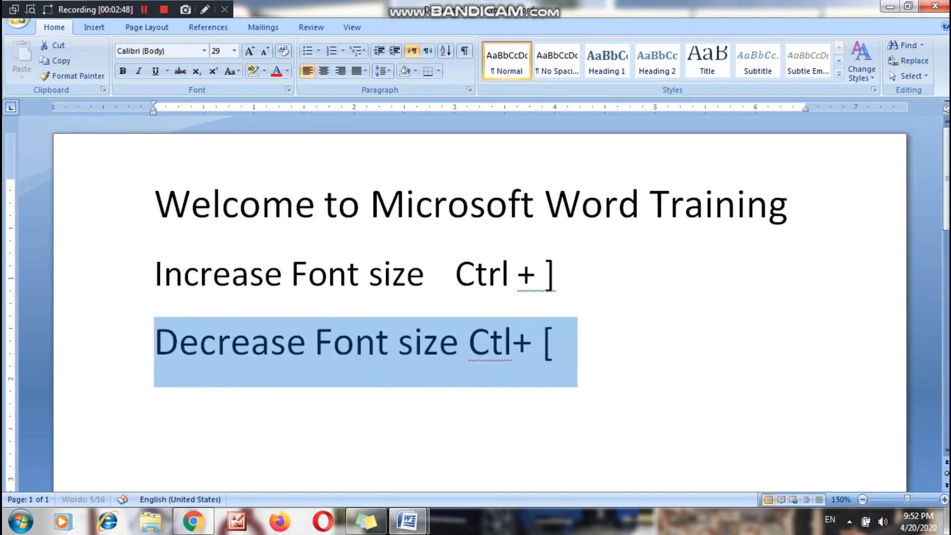
Insert a space between "Ctl" and the plus sign in the "Decrease Font size" line.
{"action": "left_click", "coordinate": [155, 274]}
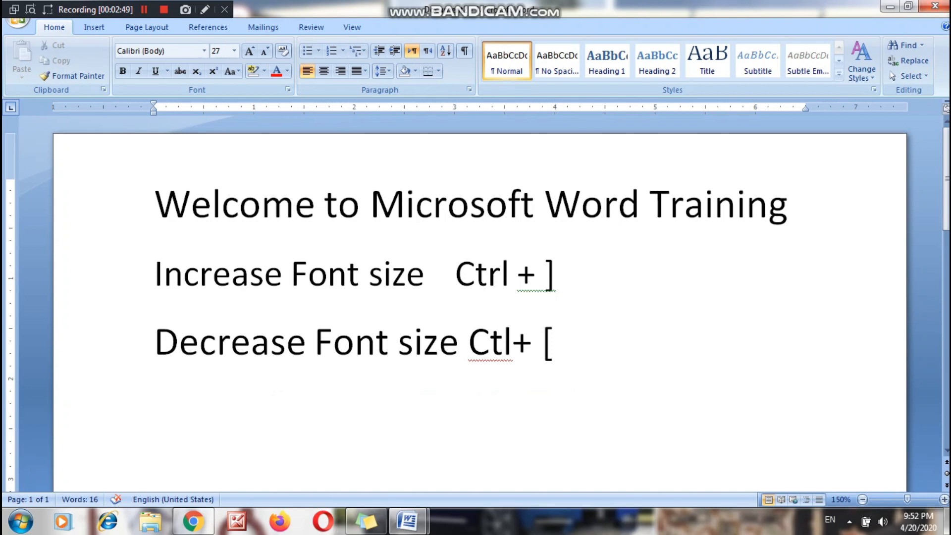
{"action": "left_click", "coordinate": [513, 341]}
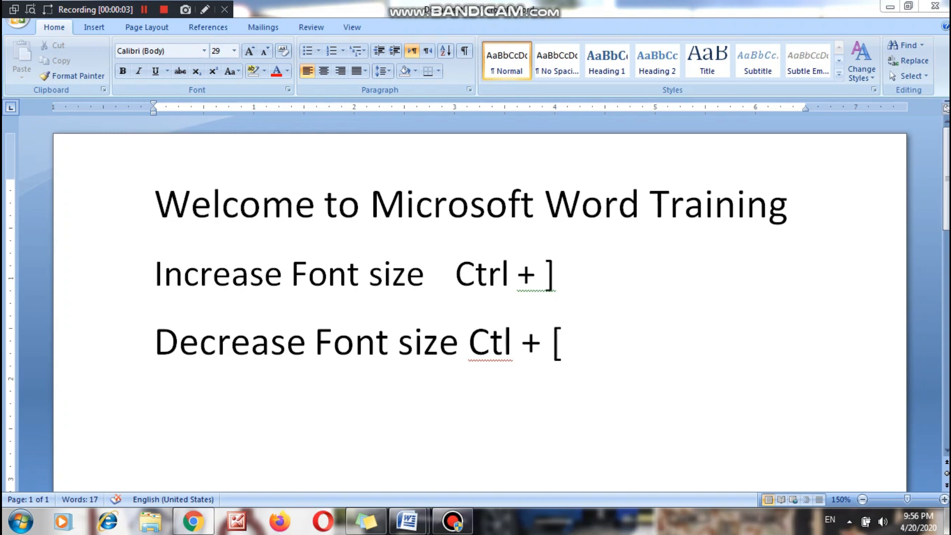
Make the whole title line "Welcome to Microsoft Word Training" bold.
{"action": "left_click", "coordinate": [262, 204]}
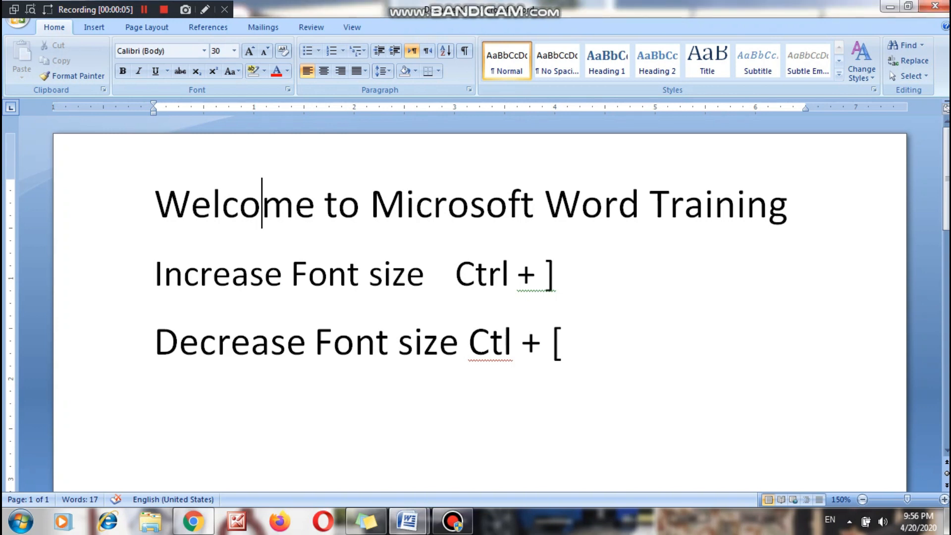
{"action": "left_click_drag", "start_coordinate": [154, 204], "coordinate": [788, 204]}
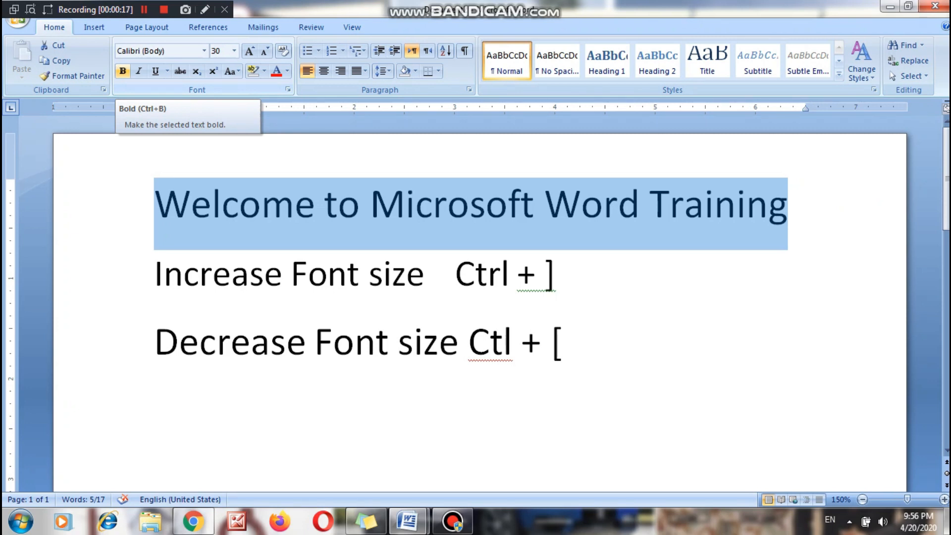
{"action": "left_click", "coordinate": [123, 71]}
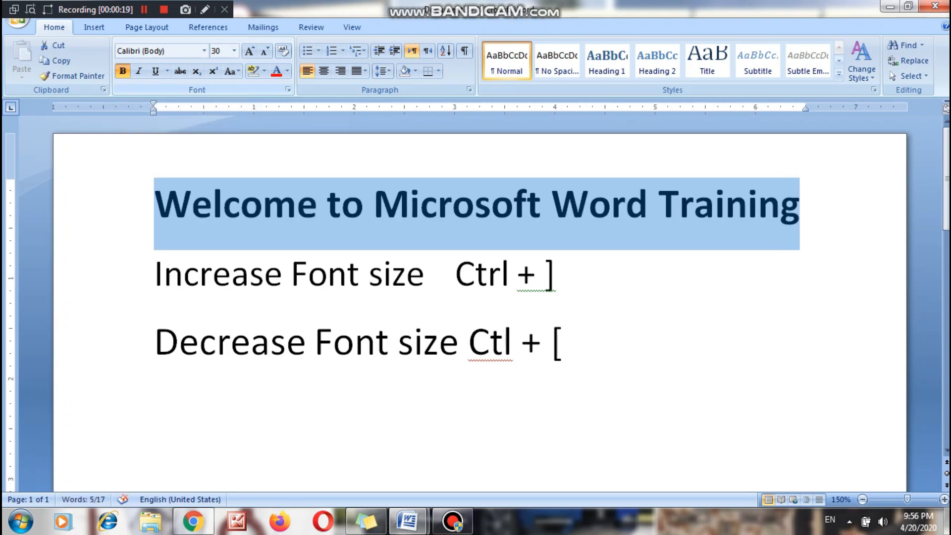
Remove the bold formatting from the title line and apply it again.
{"action": "left_click", "coordinate": [122, 71]}
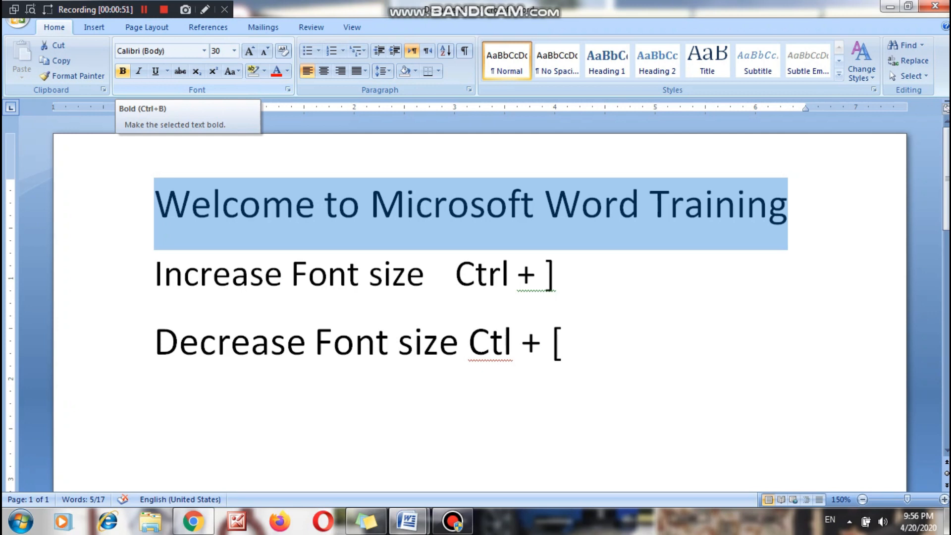
{"action": "left_click", "coordinate": [122, 71]}
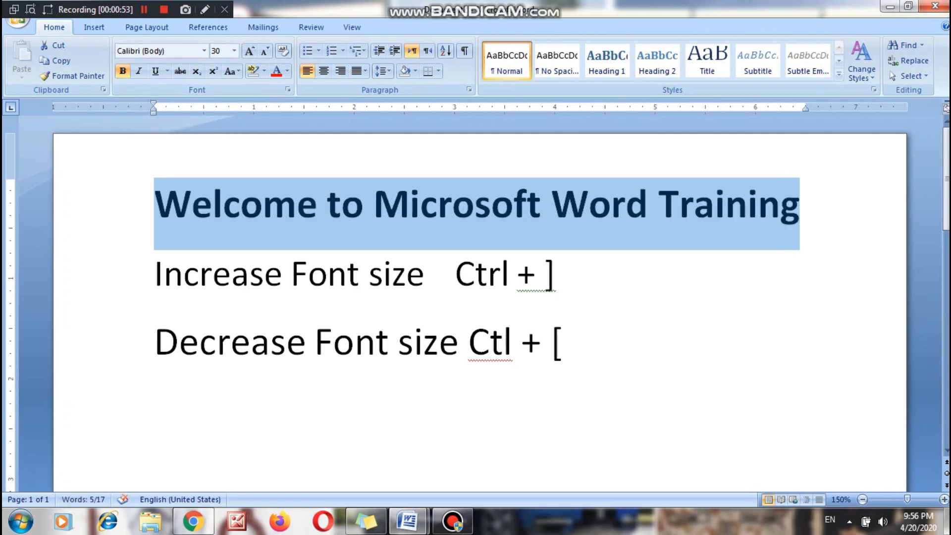
{"action": "left_click", "coordinate": [297, 203]}
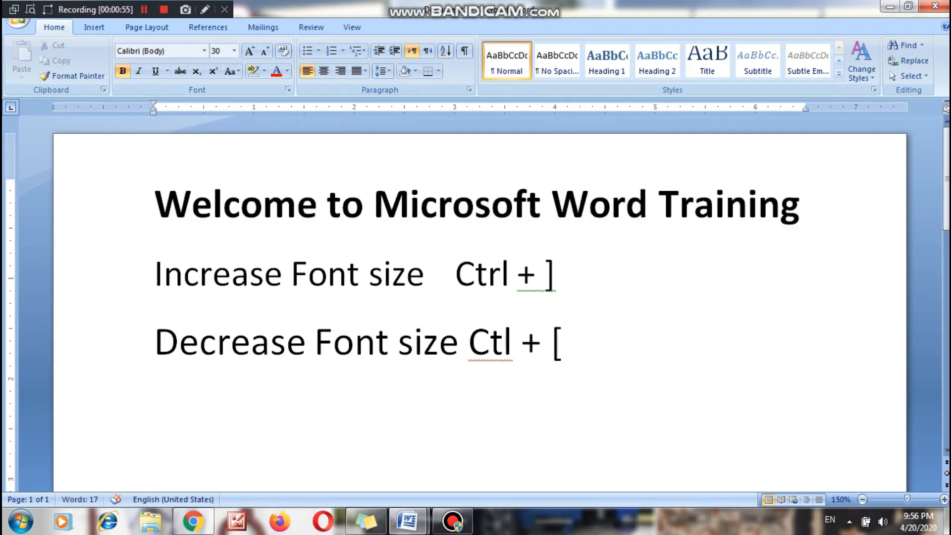
Add a fourth line reading "Bold", a tab and "Ctrl + B" below the "Decrease Font size" line.
{"action": "left_click", "coordinate": [563, 341]}
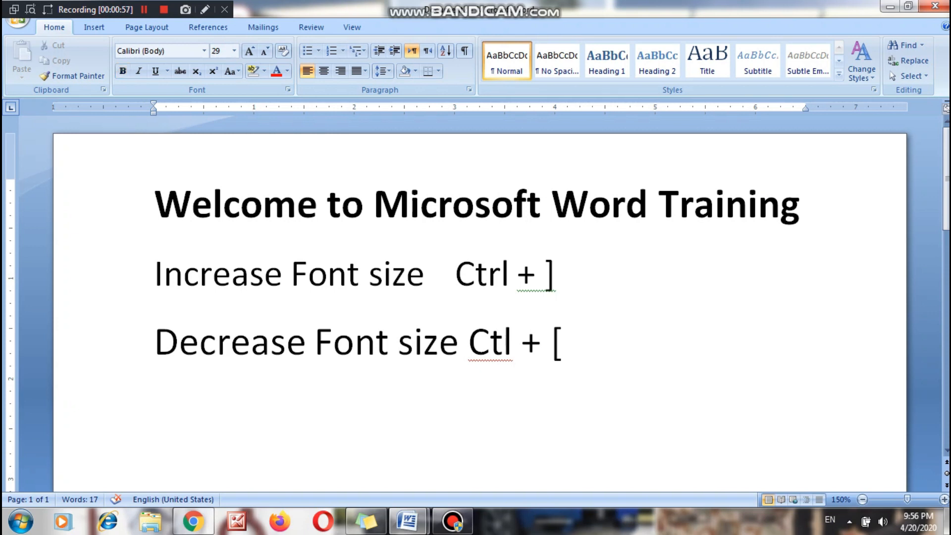
{"action": "key", "text": "Return"}
{"action": "type", "text": "old"}
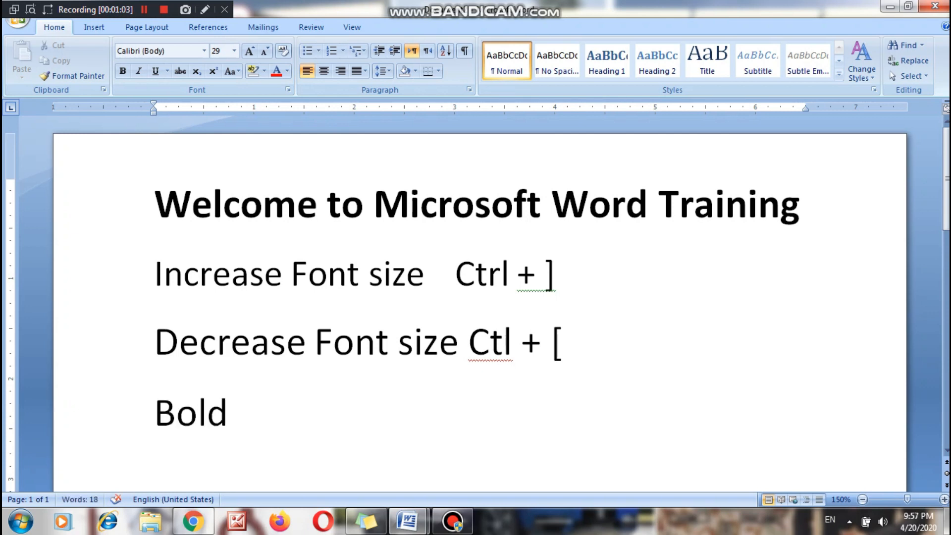
{"action": "key", "text": "Tab"}
{"action": "type", "text": "Ctrl"}
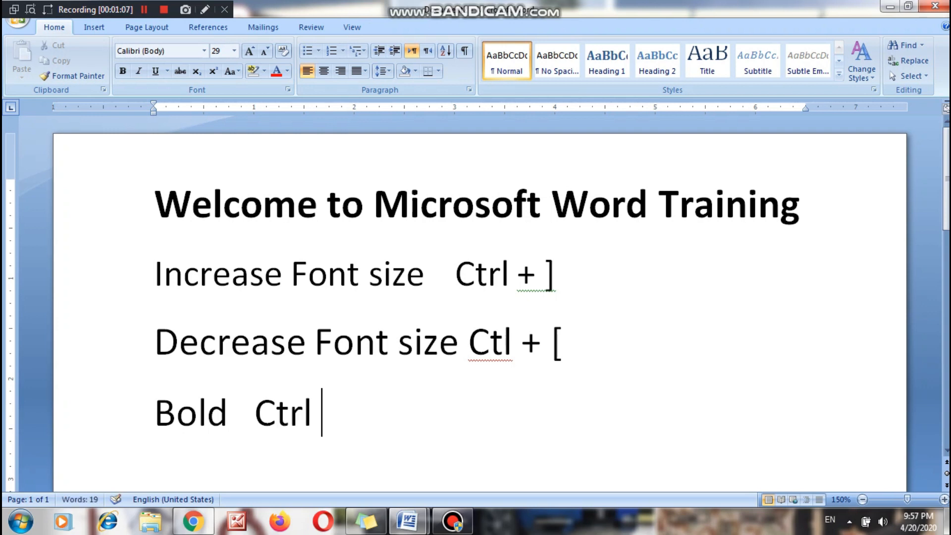
{"action": "type", "text": " + B"}
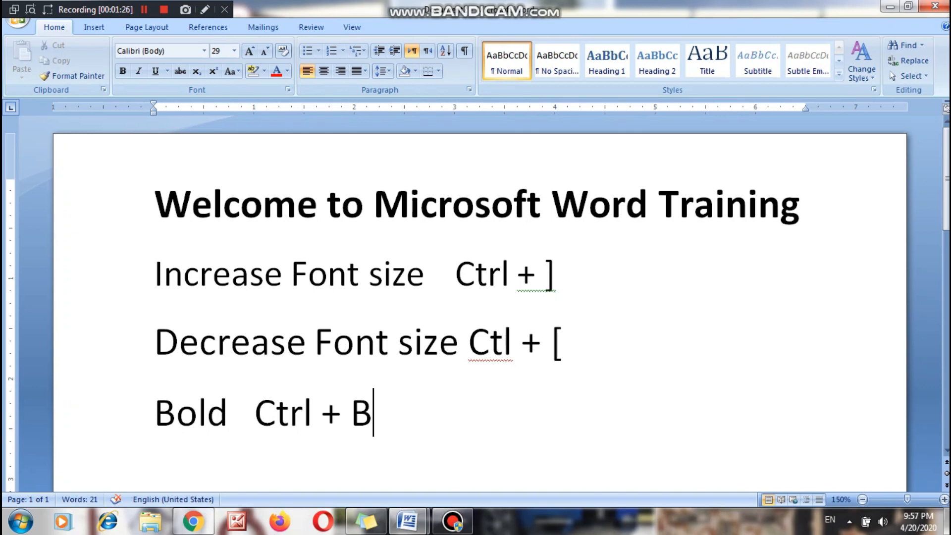
Switch bold off and back on for the whole title line "Welcome to Microsoft Word Training".
{"action": "left_click_drag", "start_coordinate": [800, 203], "coordinate": [156, 203]}
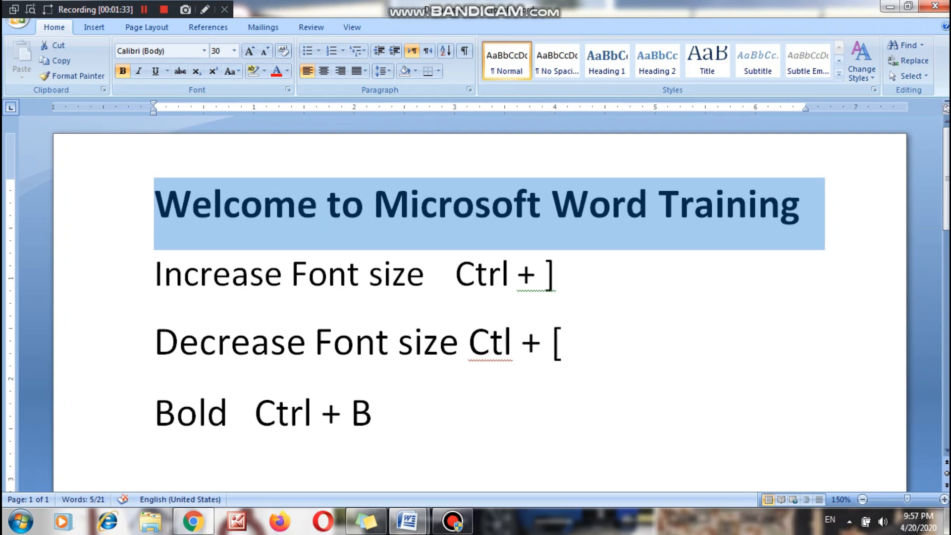
{"action": "key", "text": "ctrl+b"}
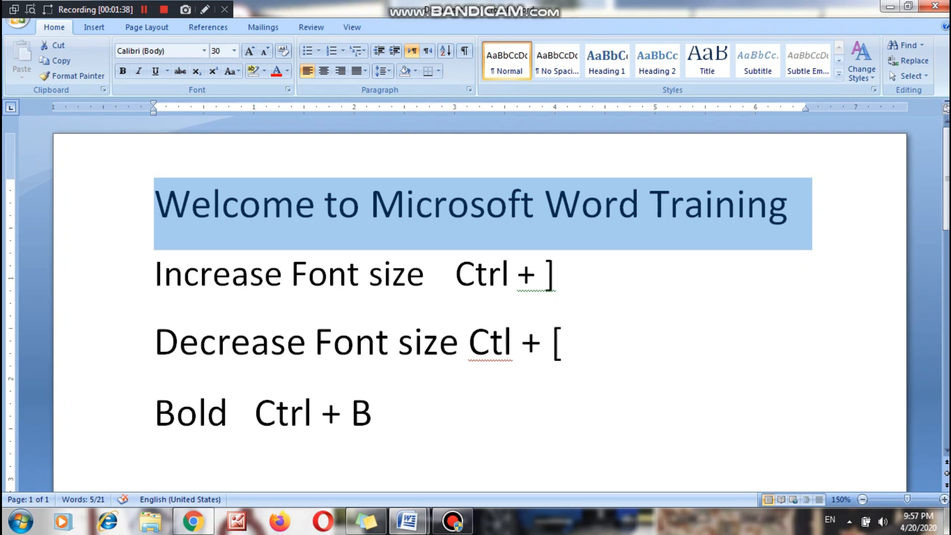
{"action": "key", "text": "ctrl+b"}
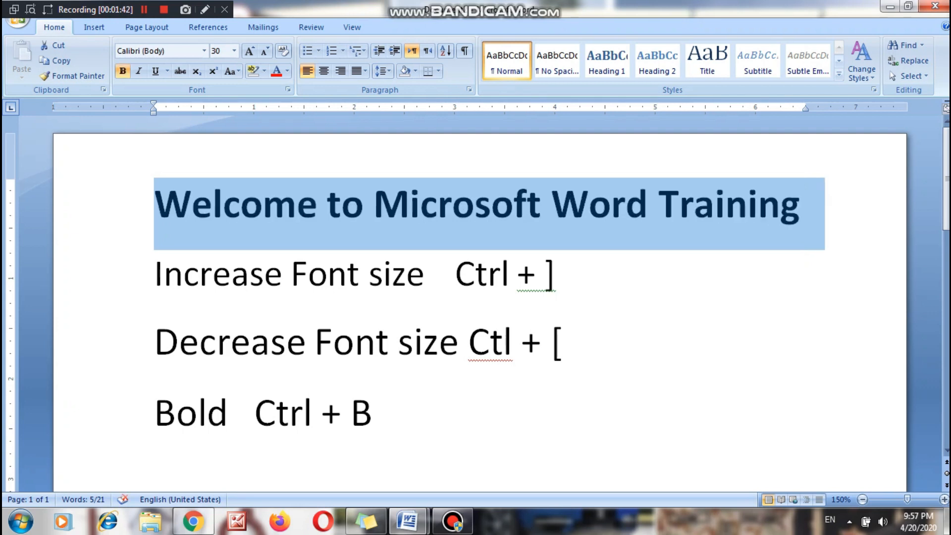
Start a new line below the "Bold" line with the word "Italic" followed by a tab.
{"action": "left_click", "coordinate": [373, 412]}
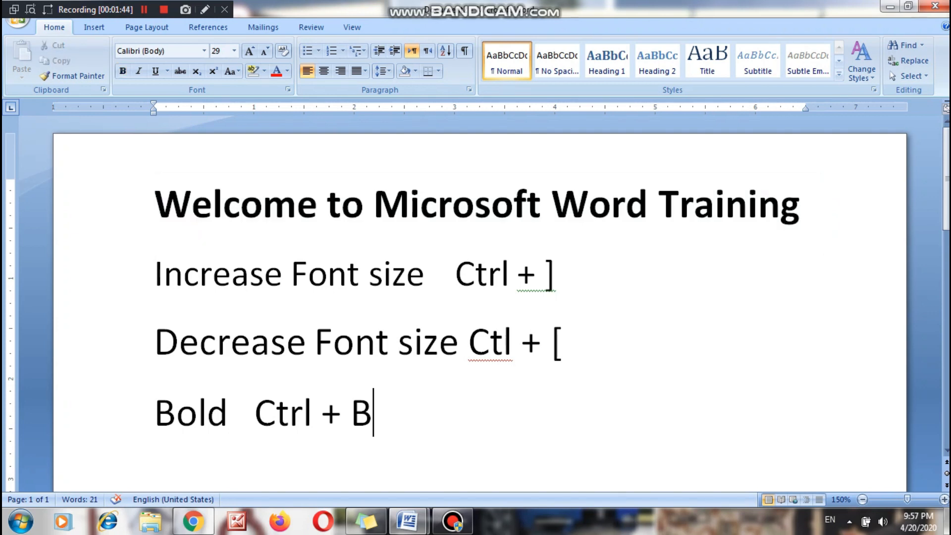
{"action": "key", "text": "Return"}
{"action": "type", "text": "Italic"}
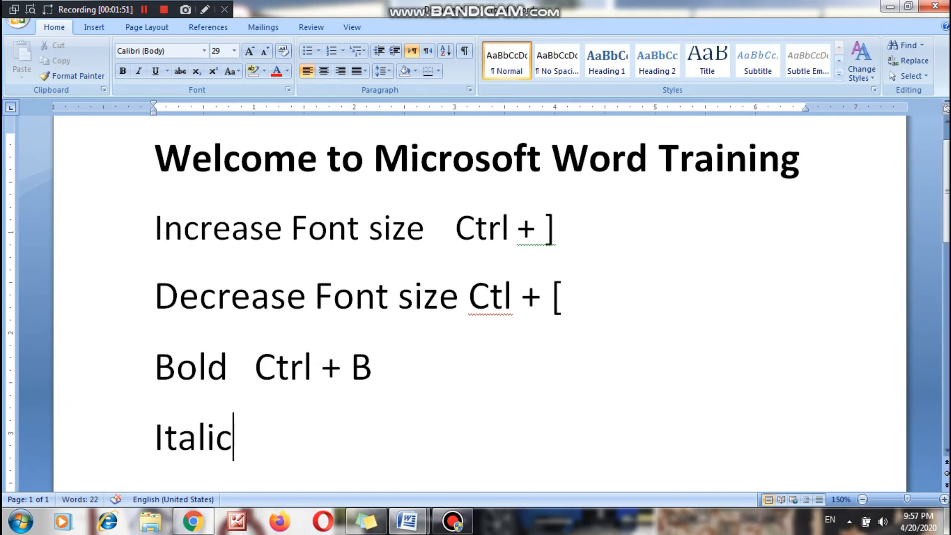
{"action": "key", "text": "Tab"}
Apply italics to the whole title line and remove them again.
{"action": "key", "text": "ctrl+Home"}
{"action": "key", "text": "shift+Right"}
{"action": "key", "text": "shift+Right"}
{"action": "key", "text": "shift+Right"}
{"action": "key", "text": "shift+Right"}
{"action": "key", "text": "ctrl+shift+Right"}
{"action": "key", "text": "ctrl+shift+Right"}
{"action": "key", "text": "ctrl+shift+Right"}
{"action": "key", "text": "ctrl+shift+Right"}
{"action": "key", "text": "ctrl+shift+Right"}
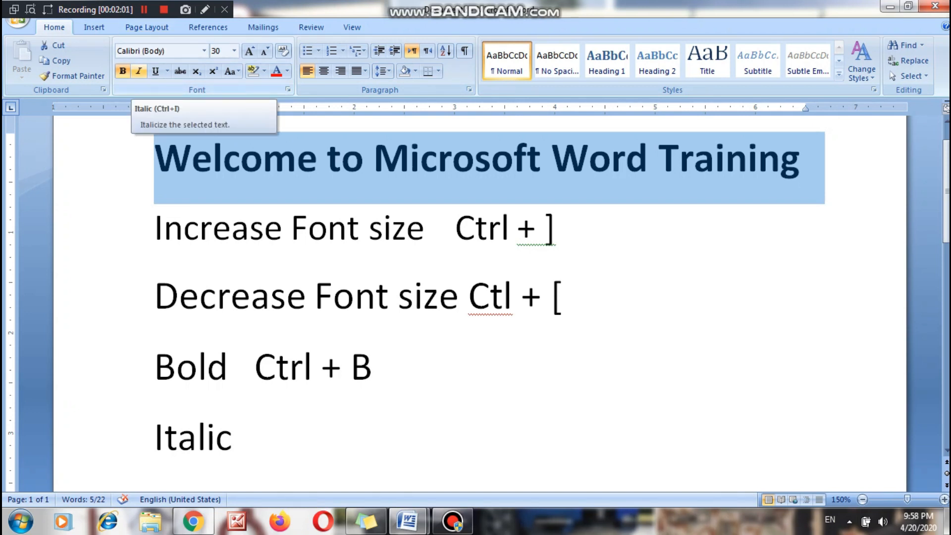
{"action": "key", "text": "ctrl+i"}
{"action": "key", "text": "ctrl+i"}
{"action": "key", "text": "ctrl+i"}
{"action": "key", "text": "ctrl+i"}
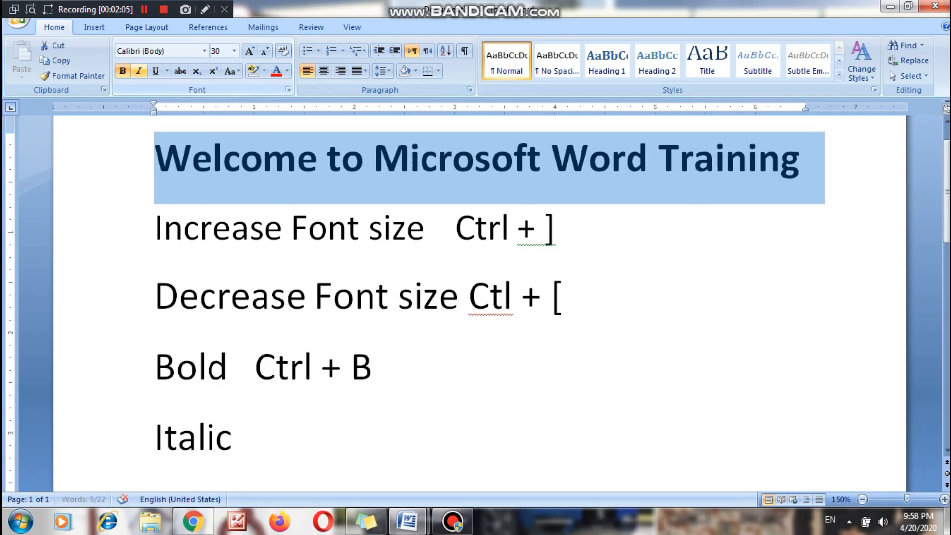
Add "Ctrl" after the tab on the "Italic" line.
{"action": "left_click", "coordinate": [255, 437]}
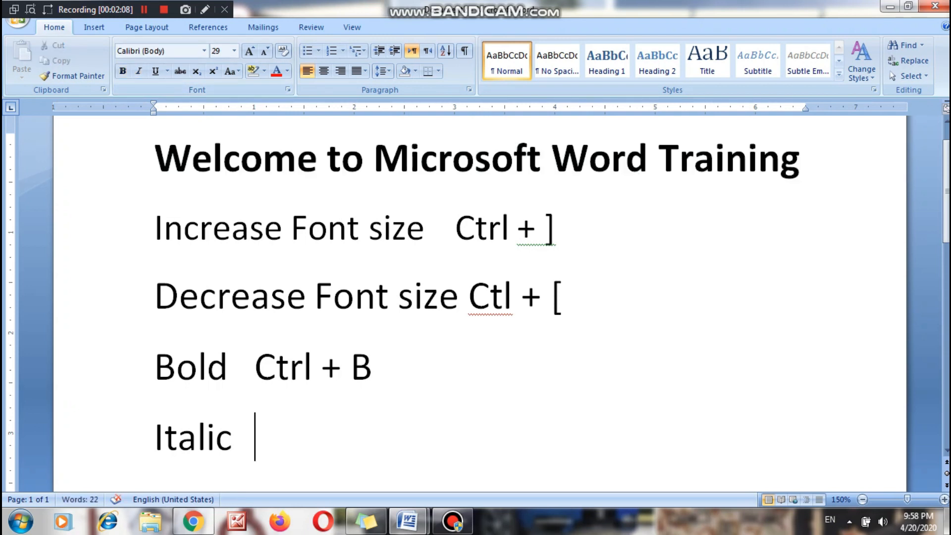
{"action": "type", "text": "Ctr"}
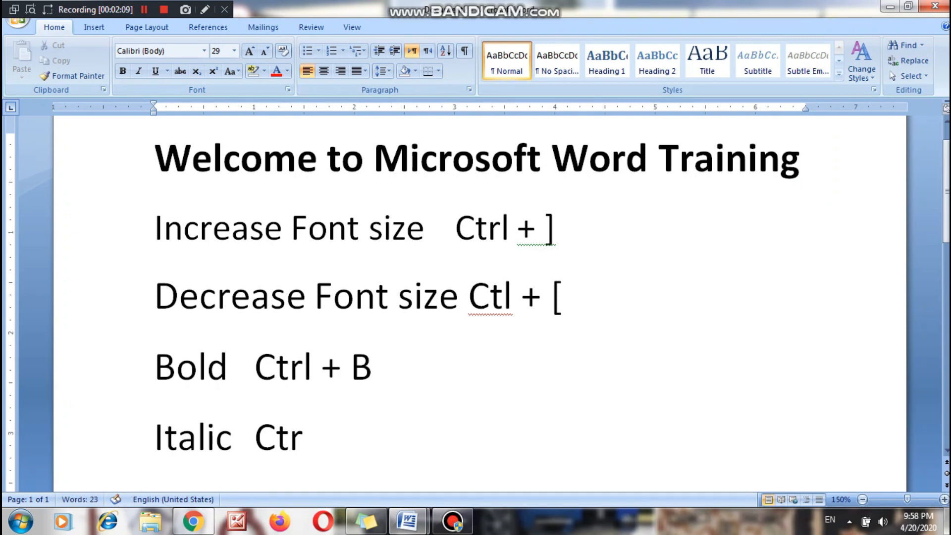
{"action": "type", "text": "l"}
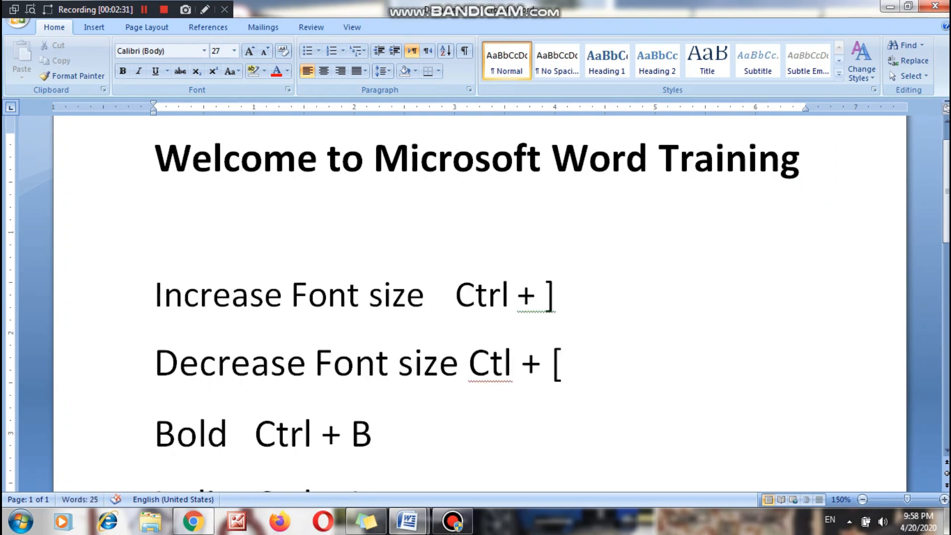
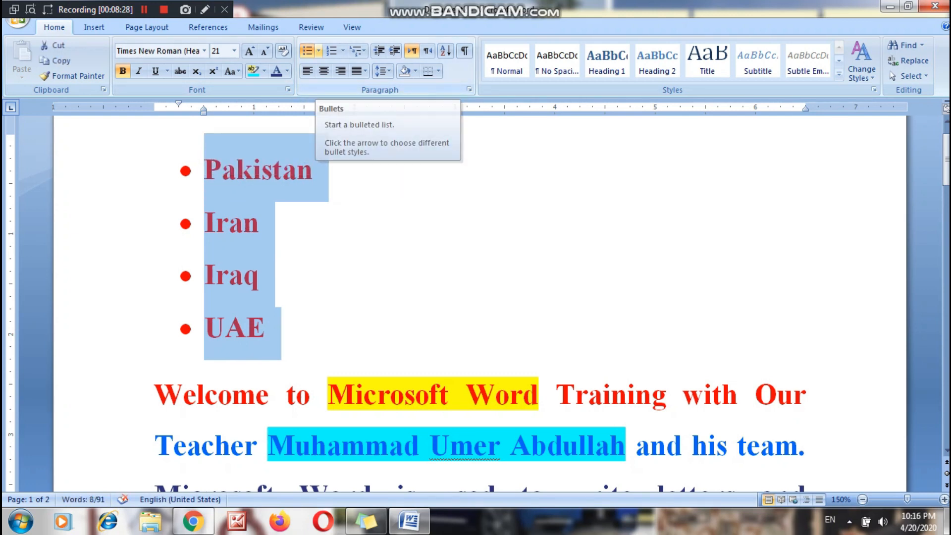
Change the country list's bullets to check marks and end the list with an unbulleted line below "UAE".
{"action": "left_click", "coordinate": [318, 51]}
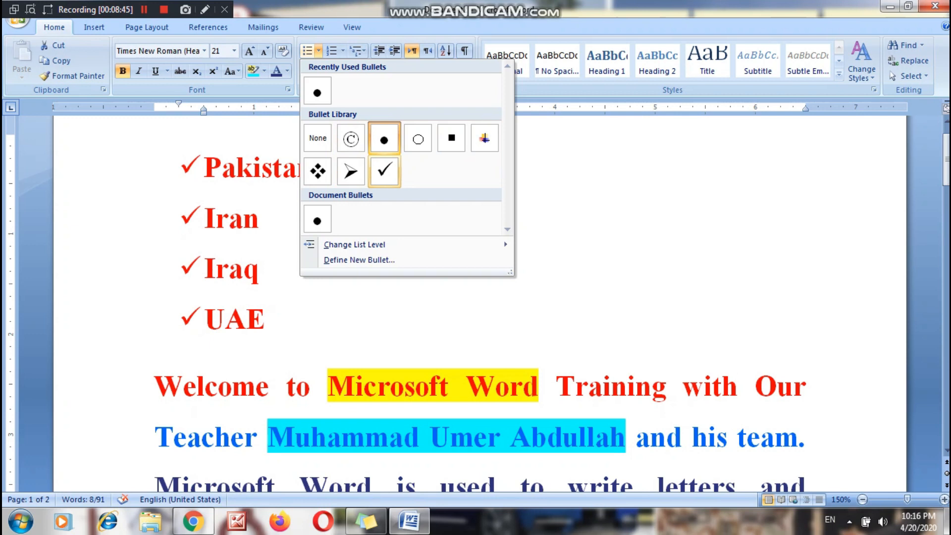
{"action": "left_click", "coordinate": [384, 171]}
{"action": "left_click", "coordinate": [267, 319]}
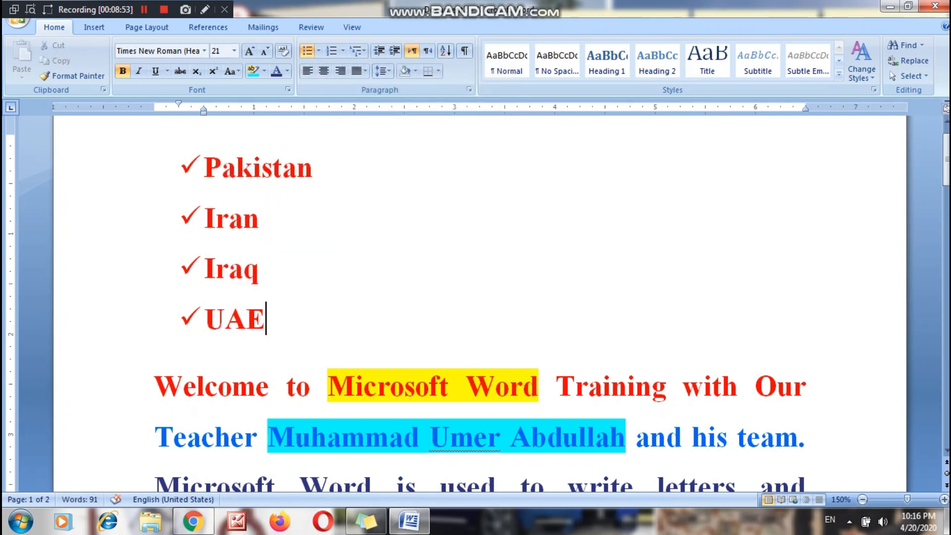
{"action": "key", "text": "Return"}
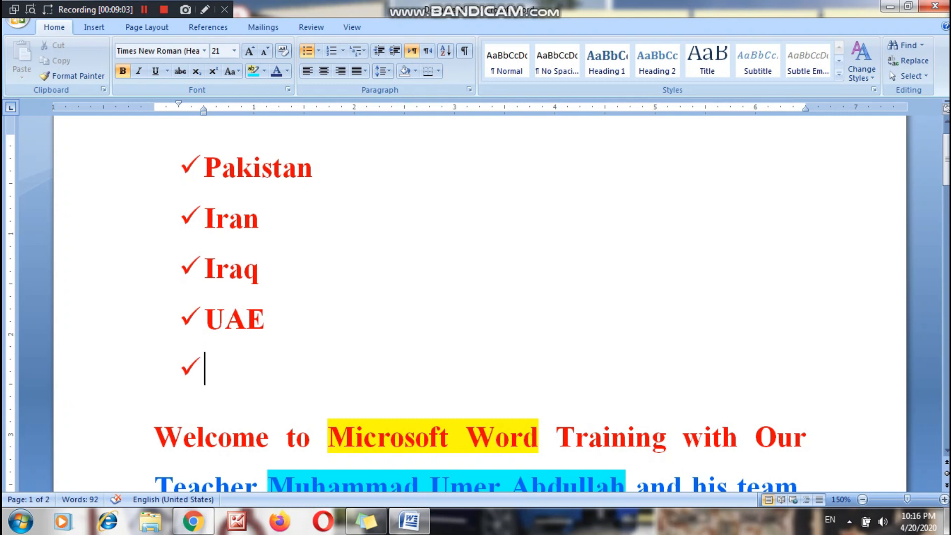
{"action": "key", "text": "Return"}
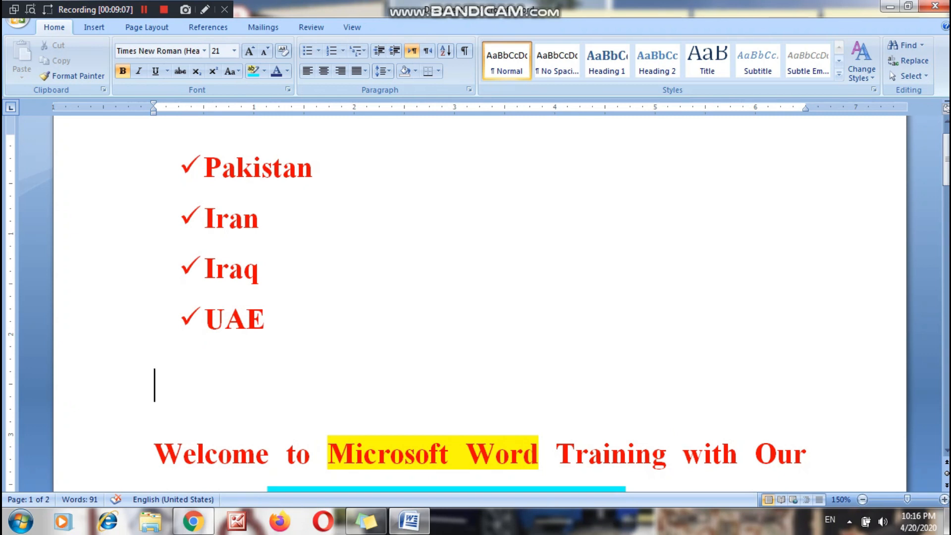
Change the bullets of the four country names from "Pakistan" to "UAE" to solid squares.
{"action": "key", "text": "Up"}
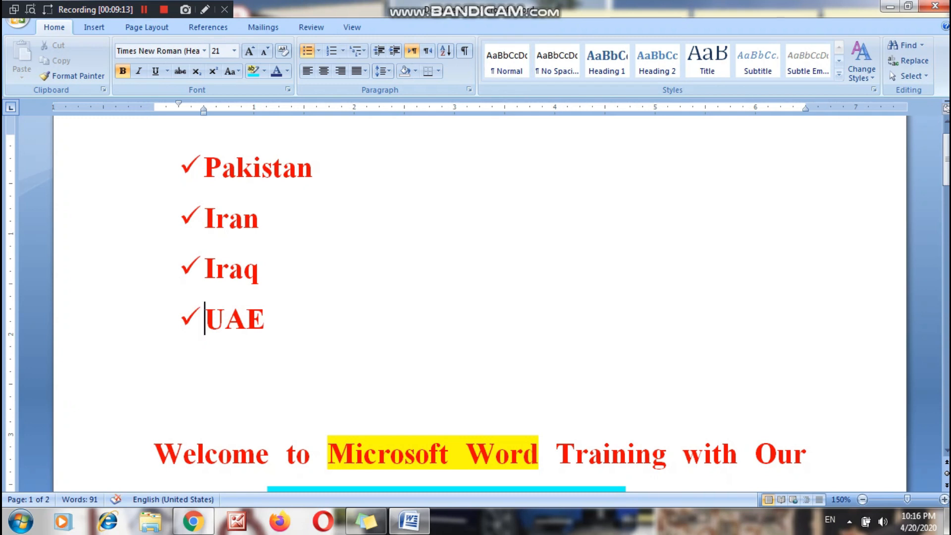
{"action": "key", "text": "End"}
{"action": "key", "text": "shift+Left"}
{"action": "key", "text": "shift+Left"}
{"action": "key", "text": "ctrl+shift+Up"}
{"action": "key", "text": "ctrl+shift+Up"}
{"action": "key", "text": "ctrl+shift+Up"}
{"action": "key", "text": "ctrl+shift+Up"}
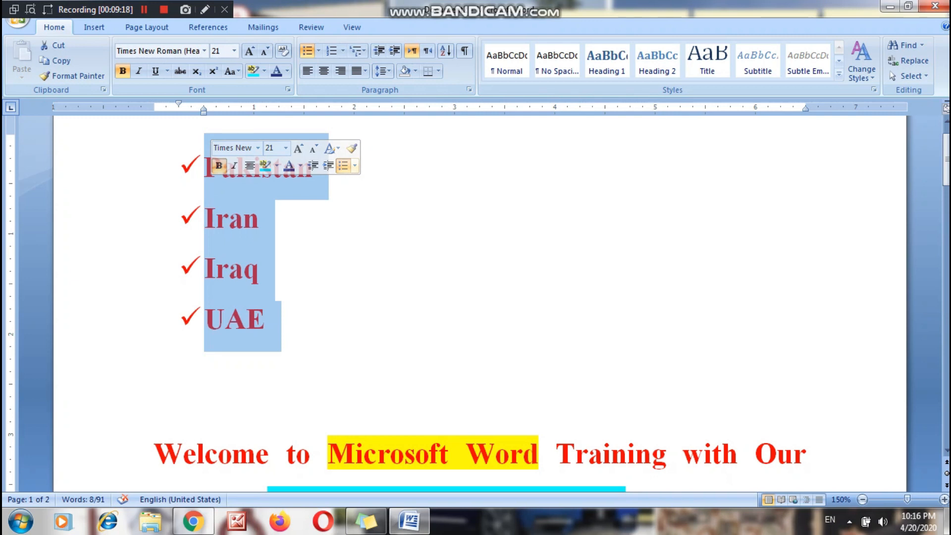
{"action": "right_click", "coordinate": [255, 187]}
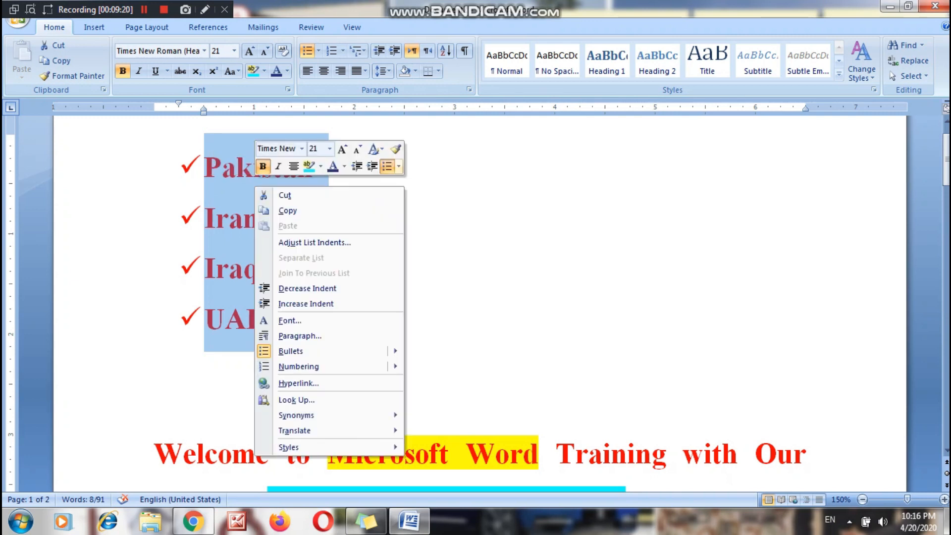
{"action": "mouse_move", "coordinate": [297, 351]}
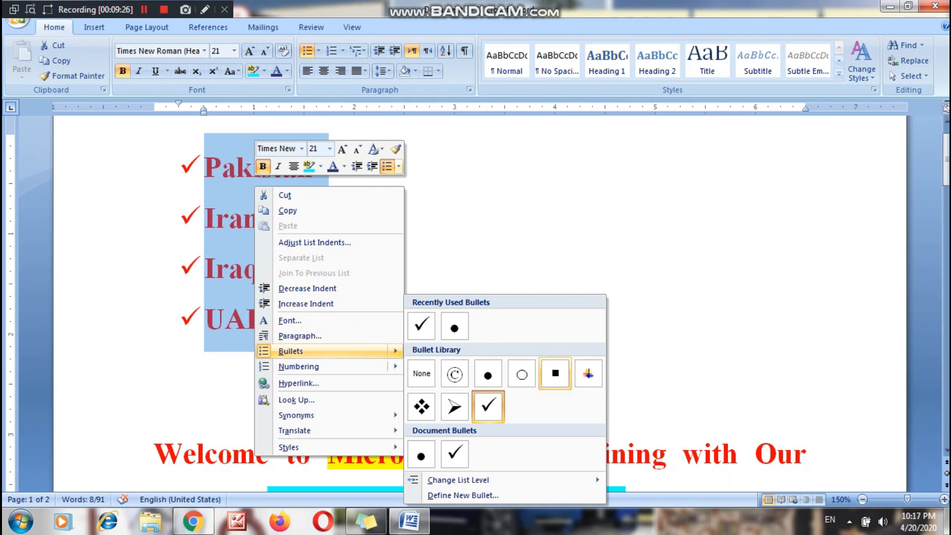
{"action": "left_click", "coordinate": [554, 373]}
{"action": "left_click", "coordinate": [260, 269]}
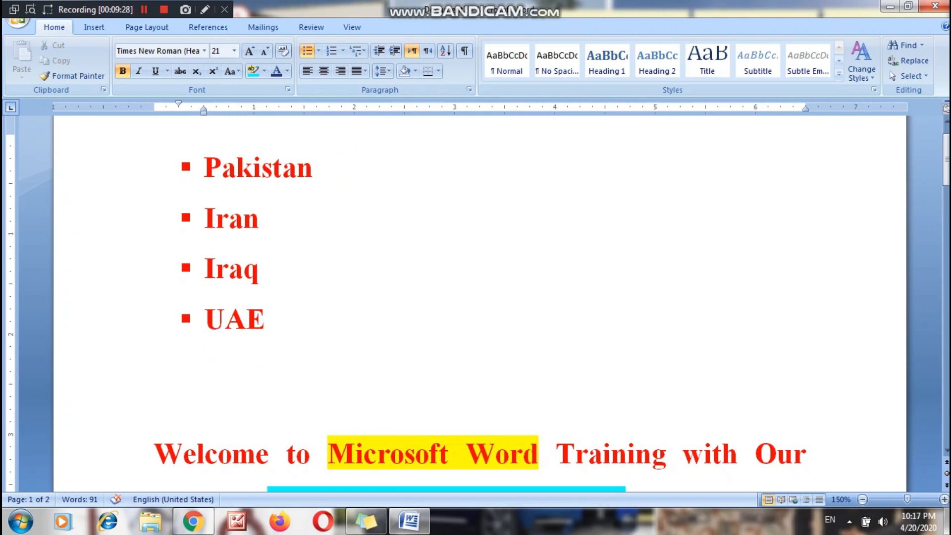
Add the heading line "Auto Numbering" in the blank space below the country list.
{"action": "key", "text": "Down"}
{"action": "key", "text": "Return"}
{"action": "key", "text": "Return"}
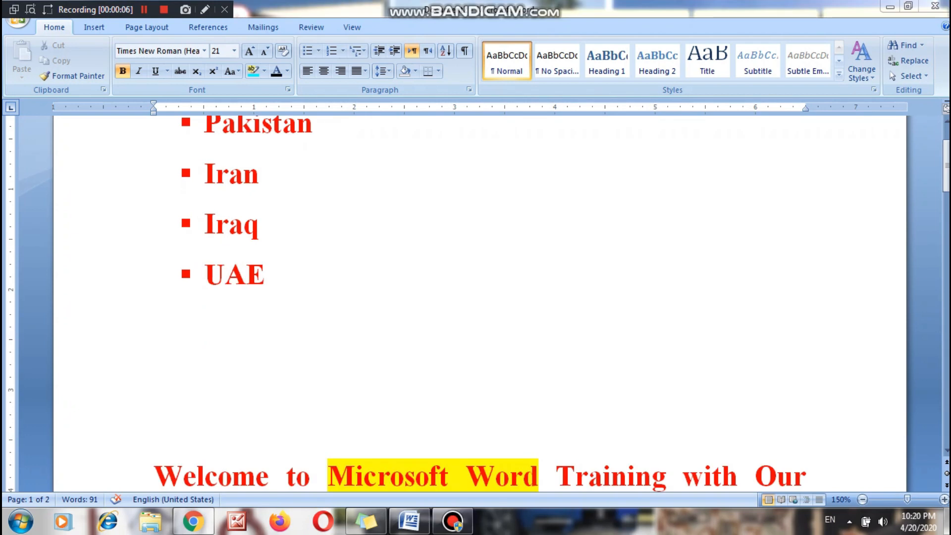
{"action": "type", "text": "Auto Number"}
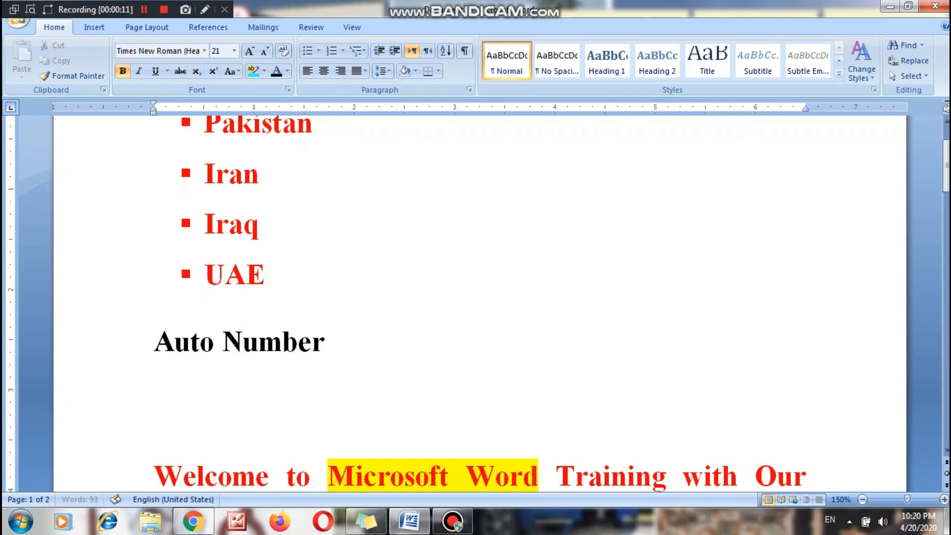
{"action": "type", "text": "ing"}
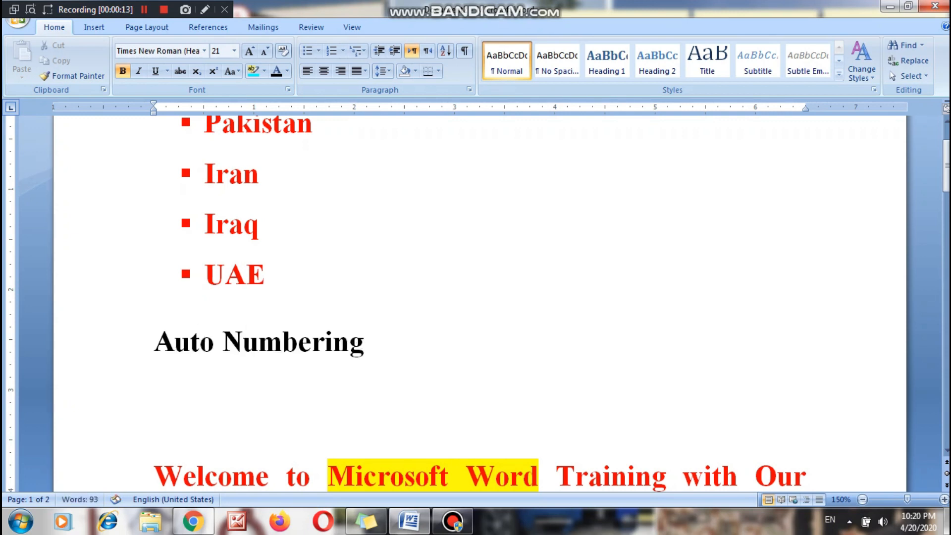
Create an automatically numbered list below "Auto Numbering" with the items Apple, Banana, Grapes and Orange.
{"action": "key", "text": "Return"}
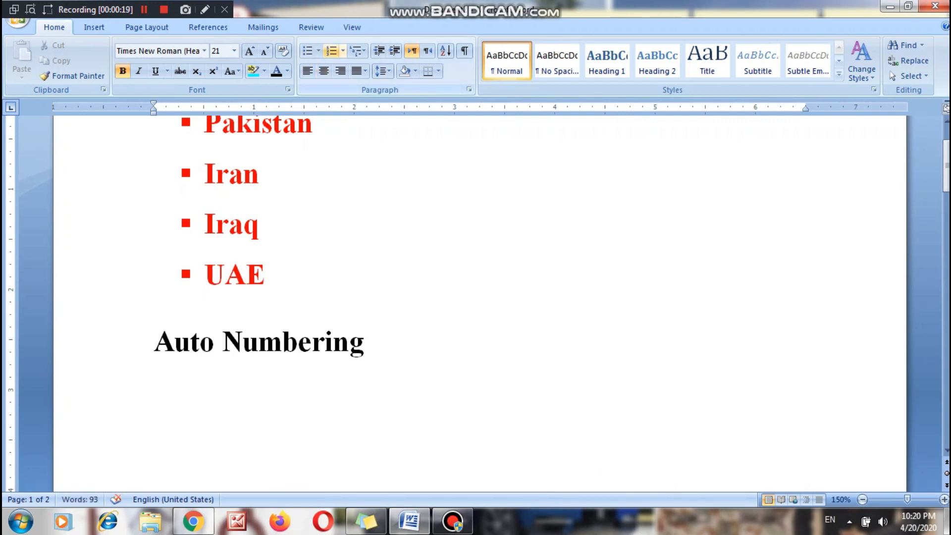
{"action": "left_click", "coordinate": [331, 50]}
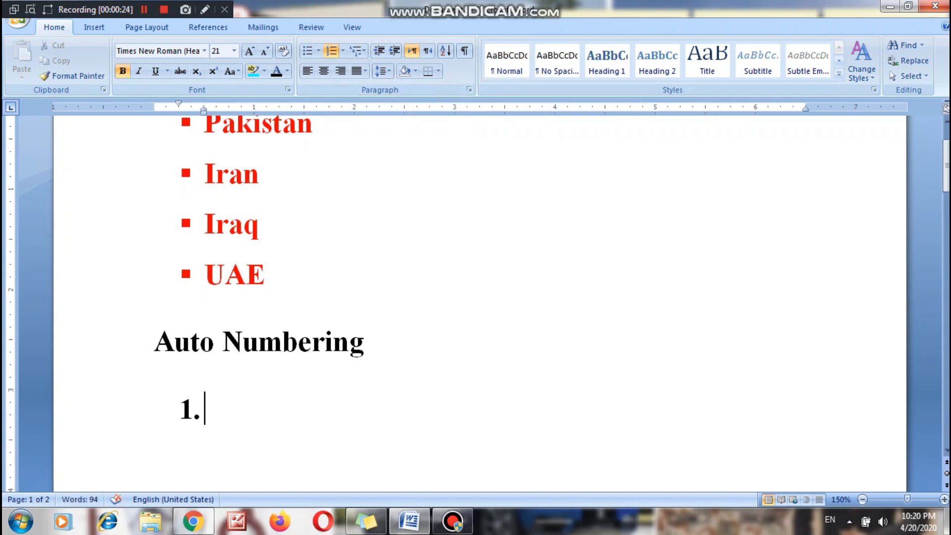
{"action": "scroll", "coordinate": [480, 302], "scroll_direction": "down", "scroll_amount": 5}
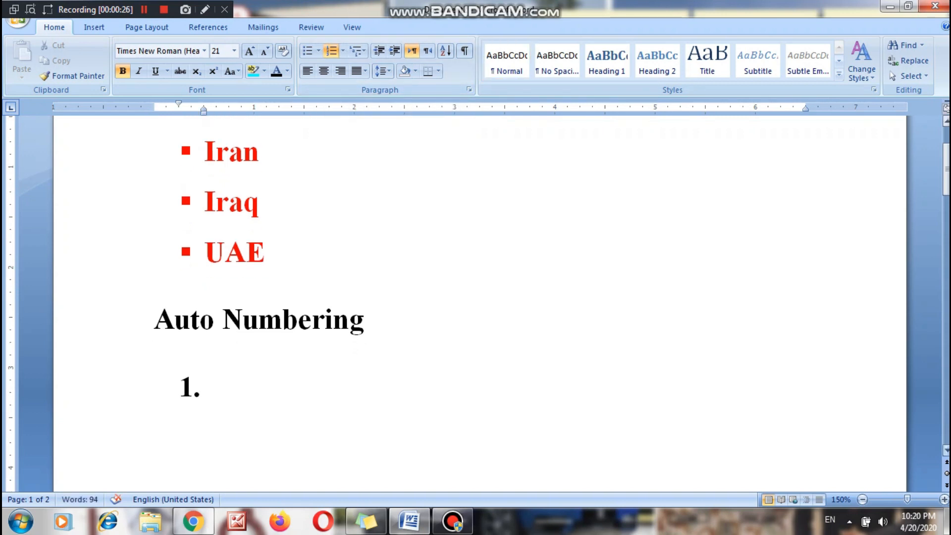
{"action": "scroll", "coordinate": [479, 302], "scroll_direction": "down", "scroll_amount": 1}
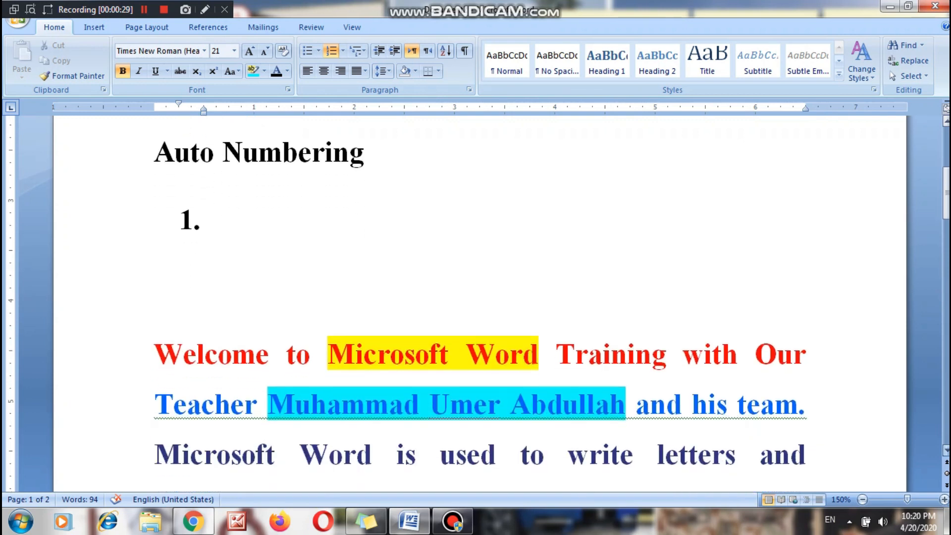
{"action": "type", "text": "Apple"}
{"action": "key", "text": "Return"}
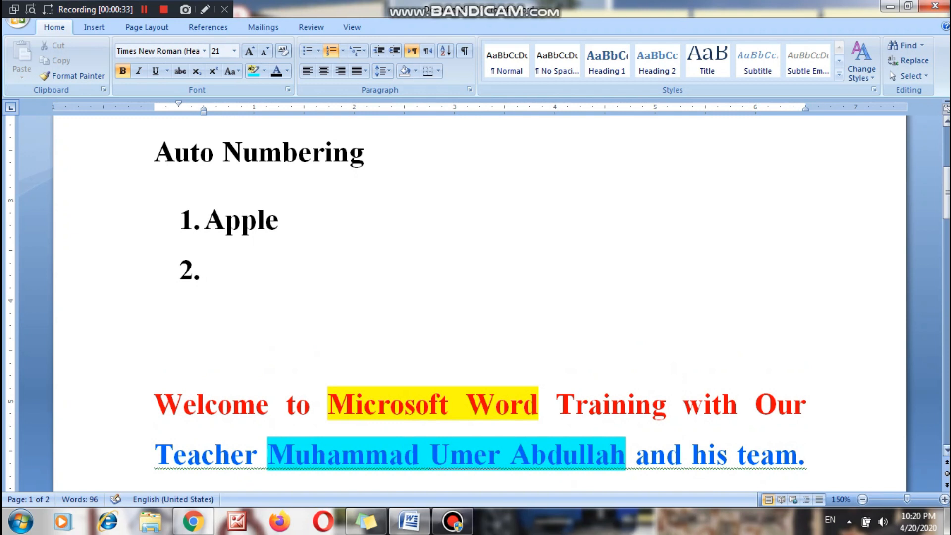
{"action": "type", "text": "Banana"}
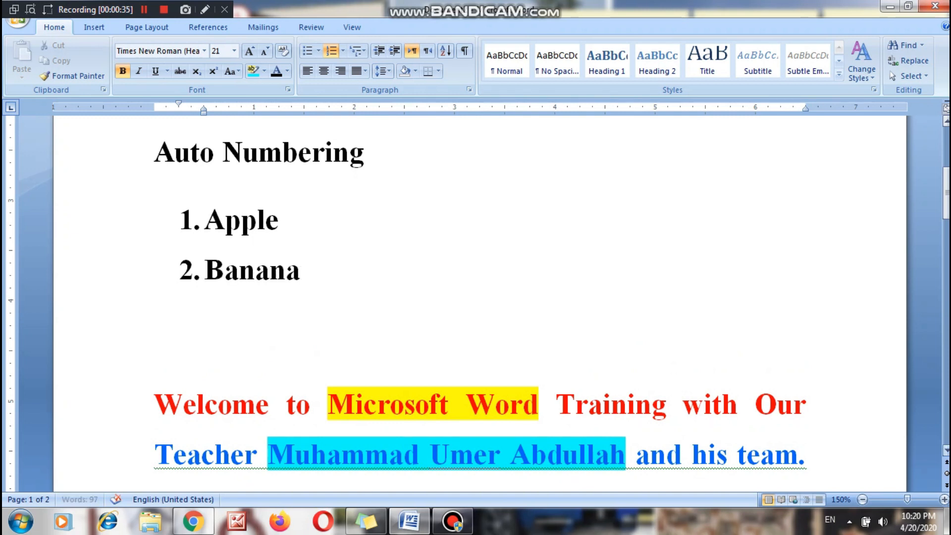
{"action": "key", "text": "Return"}
{"action": "type", "text": "Grap"}
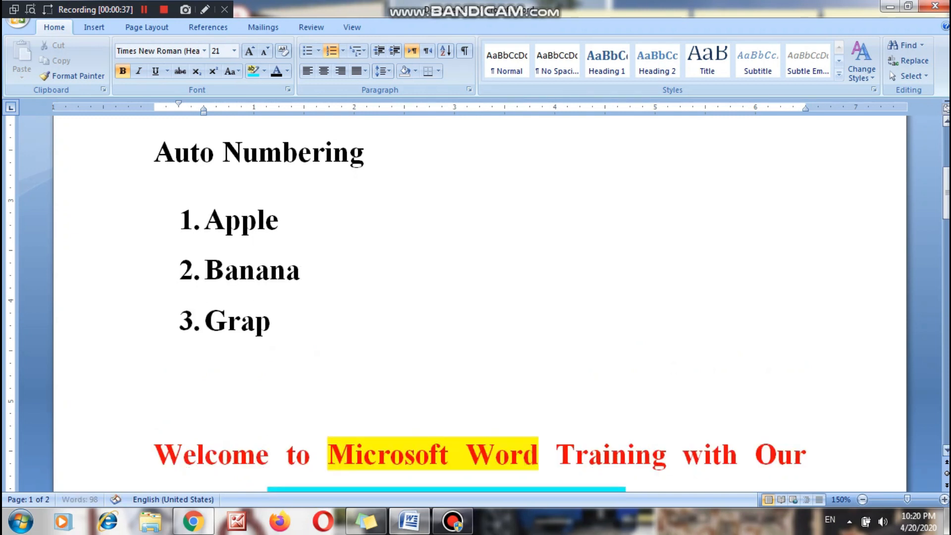
{"action": "type", "text": "es"}
{"action": "key", "text": "Return"}
{"action": "type", "text": "Orange"}
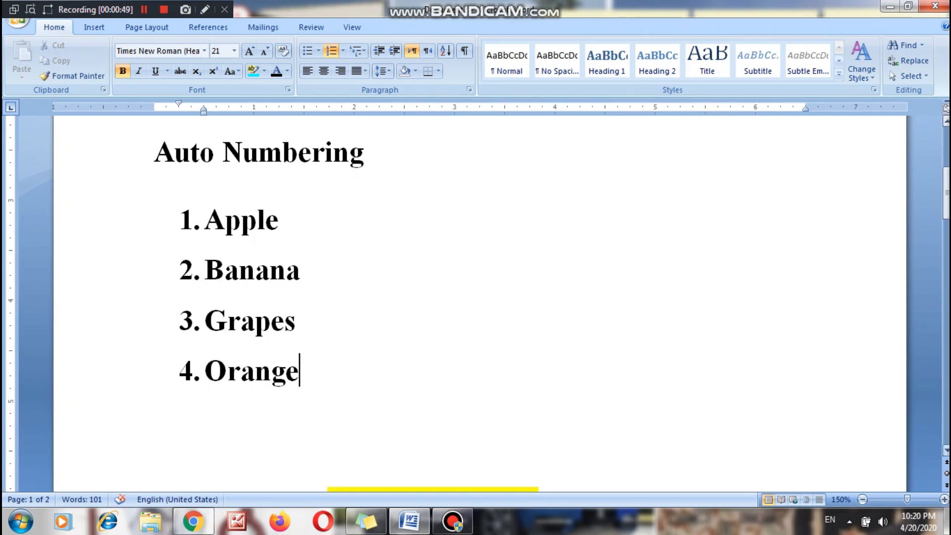
End the numbered list after "Orange" and leave an unnumbered line below it.
{"action": "key", "text": "Return"}
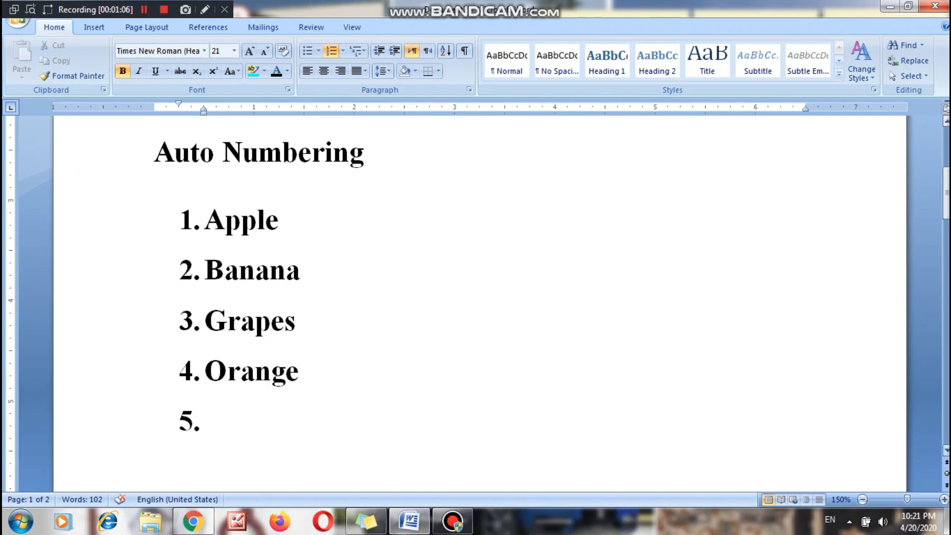
{"action": "key", "text": "BackSpace"}
{"action": "key", "text": "BackSpace"}
{"action": "key", "text": "Return"}
{"action": "key", "text": "BackSpace"}
{"action": "key", "text": "BackSpace"}
{"action": "key", "text": "BackSpace"}
{"action": "key", "text": "BackSpace"}
{"action": "key", "text": "Return"}
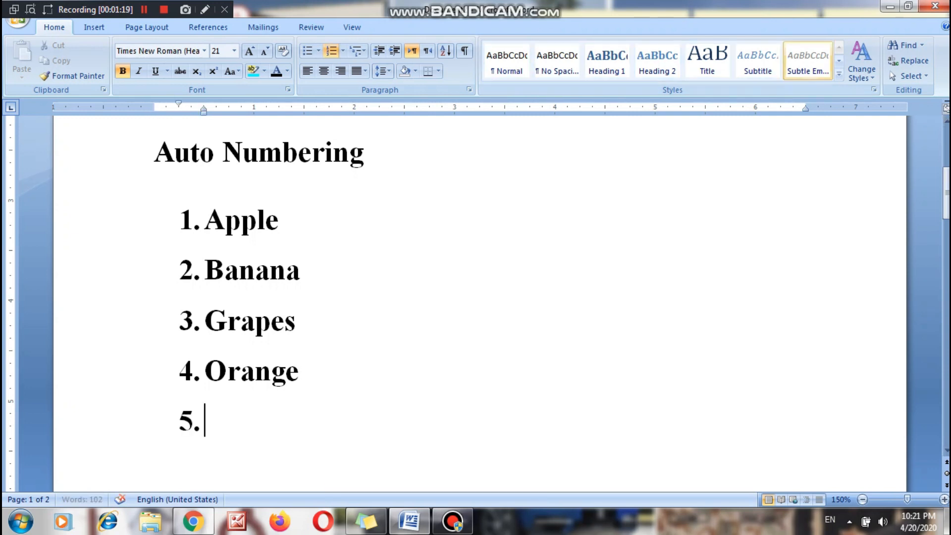
{"action": "key", "text": "Return"}
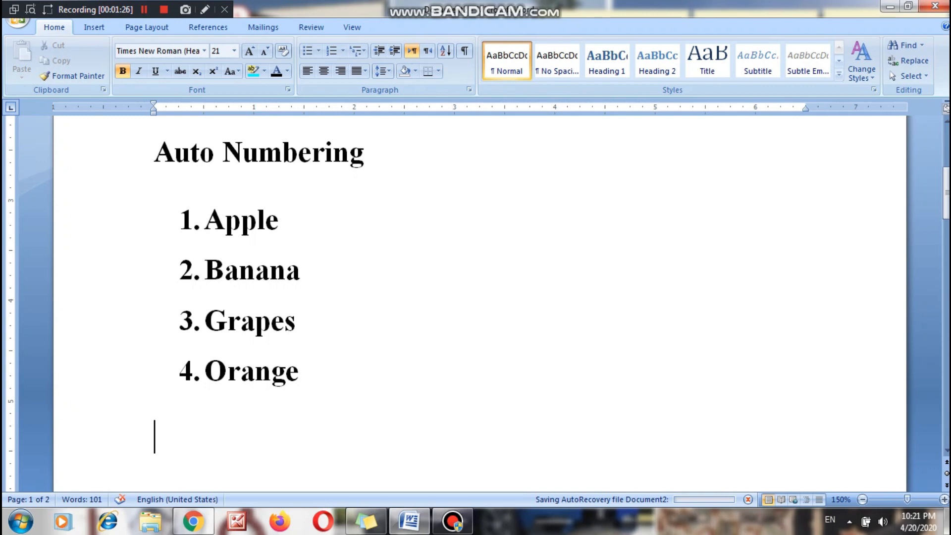
Preview the available number formats on the four fruit items, including lowercase Roman numerals, without applying one.
{"action": "left_click_drag", "start_coordinate": [299, 372], "coordinate": [205, 220]}
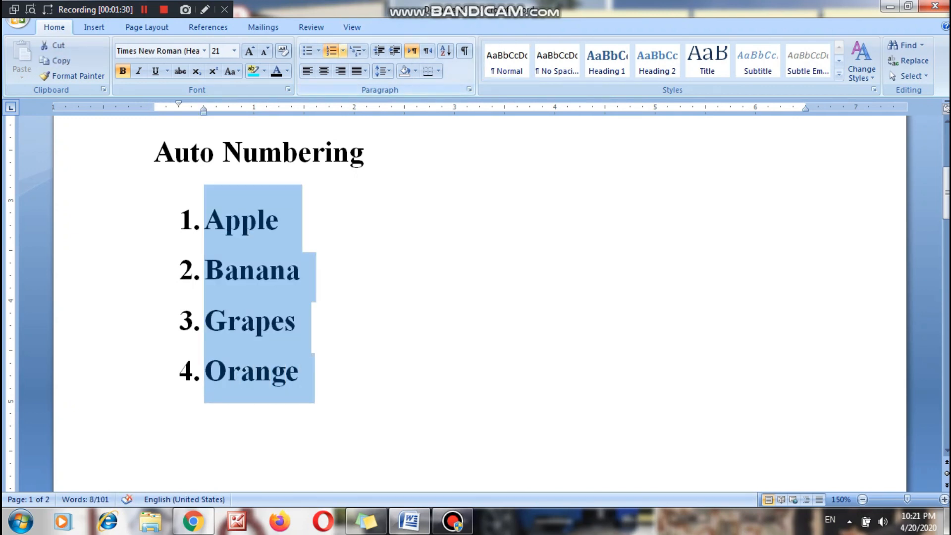
{"action": "left_click", "coordinate": [342, 51]}
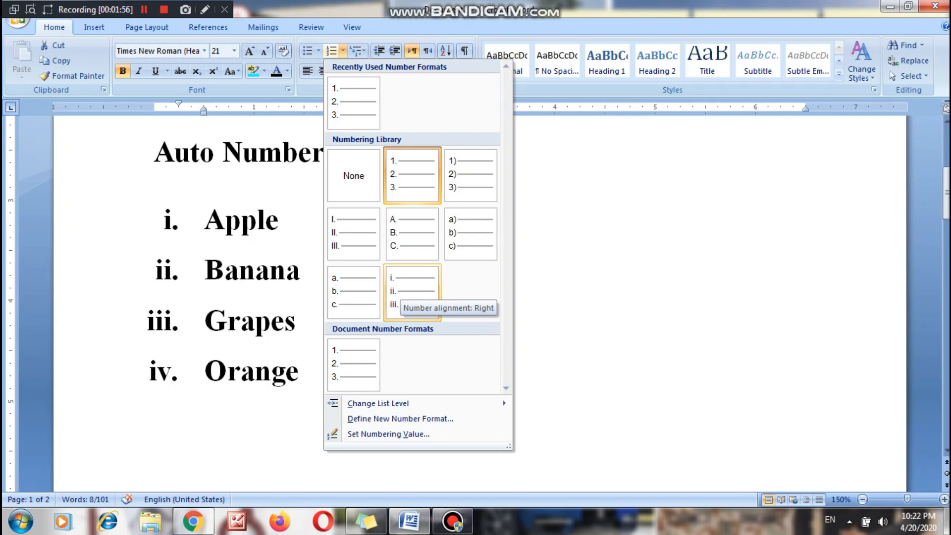
{"action": "mouse_move", "coordinate": [378, 403]}
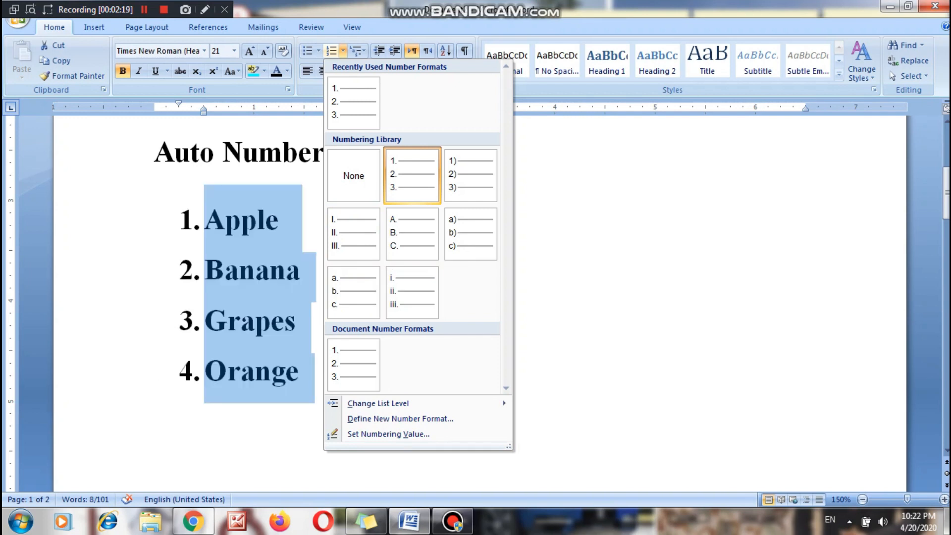
{"action": "key", "text": "Escape"}
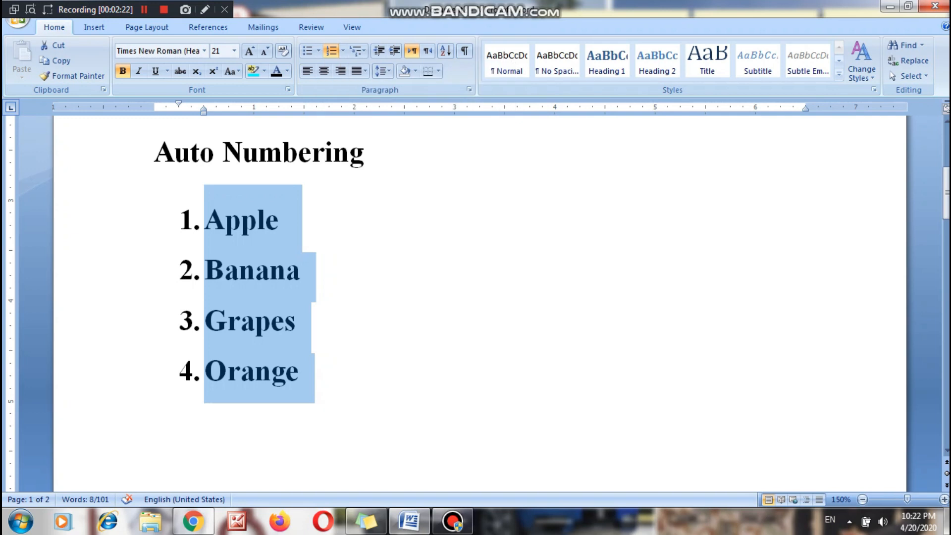
Write the expression "X2 + y3" on the unnumbered line below the fruit list.
{"action": "left_click", "coordinate": [301, 370]}
{"action": "left_click", "coordinate": [155, 437]}
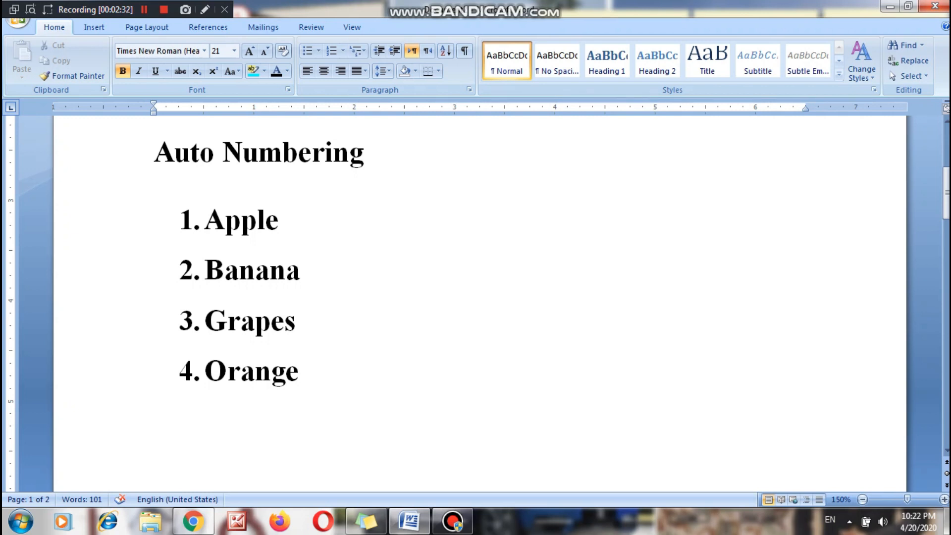
{"action": "type", "text": "x"}
{"action": "key", "text": "BackSpace"}
{"action": "type", "text": "X2 y"}
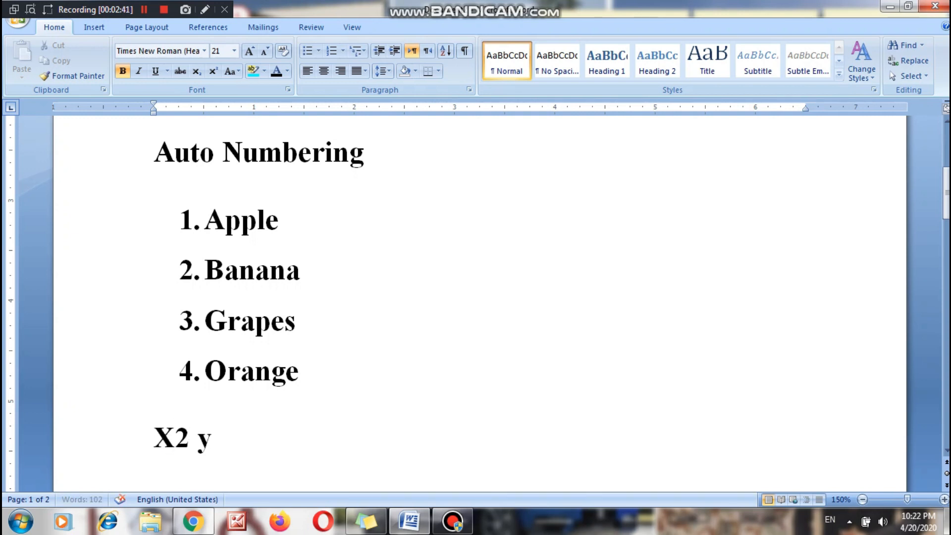
{"action": "key", "text": "BackSpace"}
{"action": "key", "text": "BackSpace"}
{"action": "type", "text": "_"}
{"action": "key", "text": "BackSpace"}
{"action": "type", "text": "+ y3"}
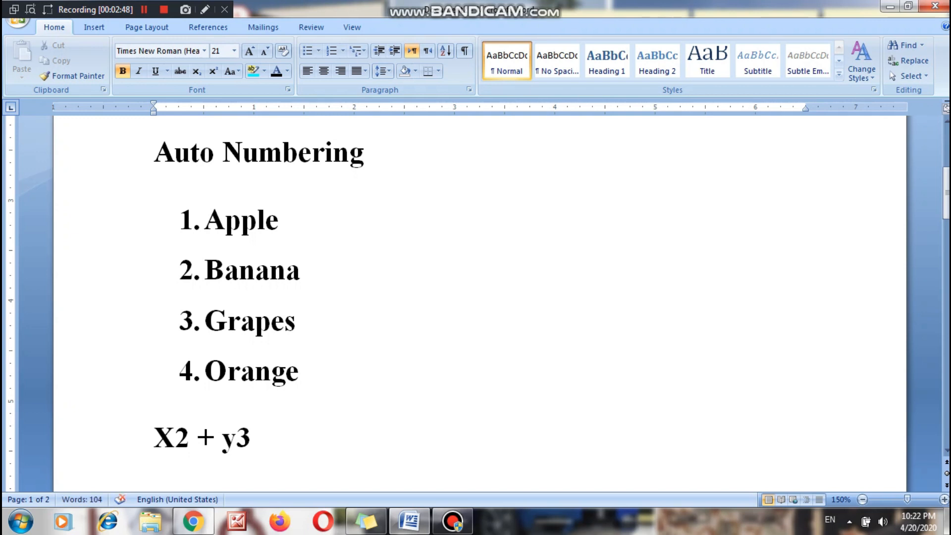
Replace the capital "X" at the start of the expression with a lowercase "x".
{"action": "left_click_drag", "start_coordinate": [176, 436], "coordinate": [154, 435]}
{"action": "type", "text": "x"}
{"action": "key", "text": "Right"}
{"action": "key", "text": "Right"}
{"action": "key", "text": "Right"}
{"action": "key", "text": "Right"}
{"action": "key", "text": "Right"}
{"action": "key", "text": "Right"}
{"action": "key", "text": "Right"}
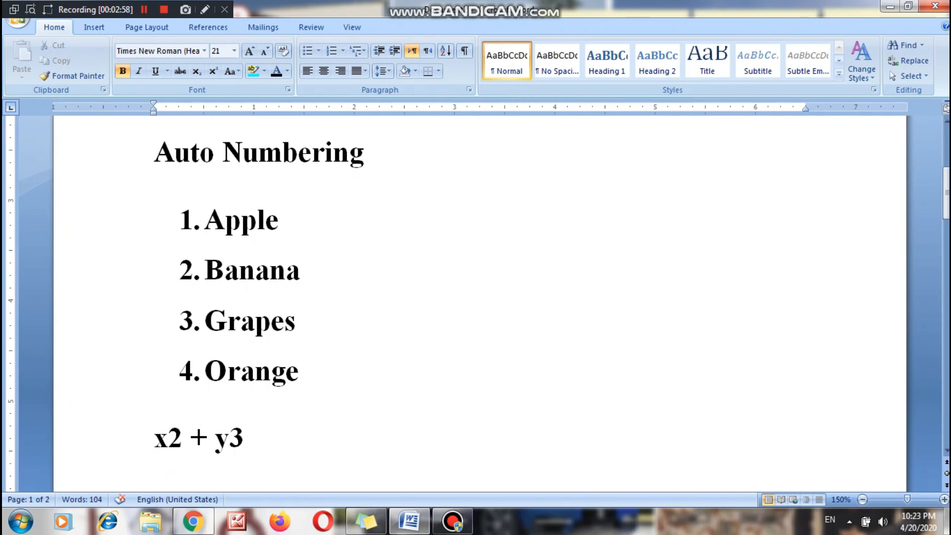
Format the "2" after "x" in the expression as superscript.
{"action": "left_click", "coordinate": [183, 437]}
{"action": "left_click_drag", "start_coordinate": [184, 437], "coordinate": [168, 437]}
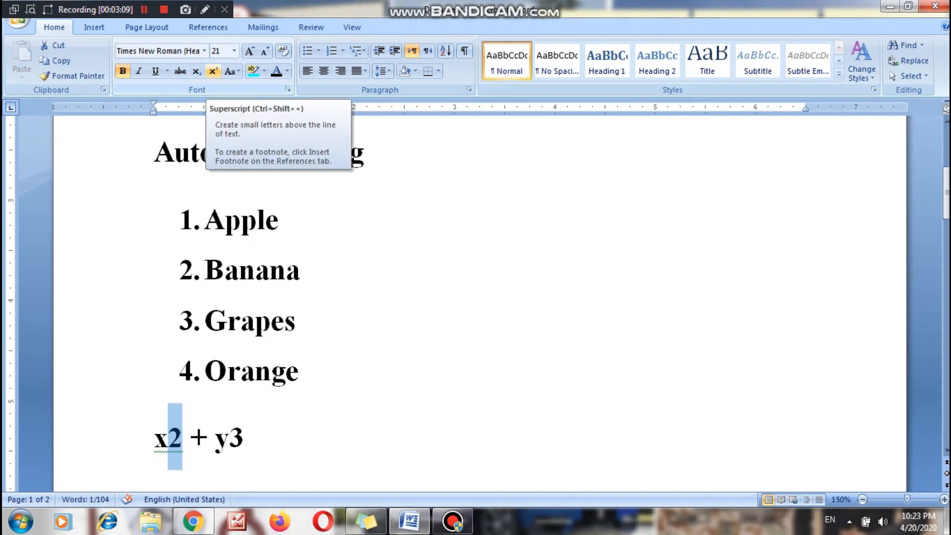
{"action": "left_click", "coordinate": [212, 71]}
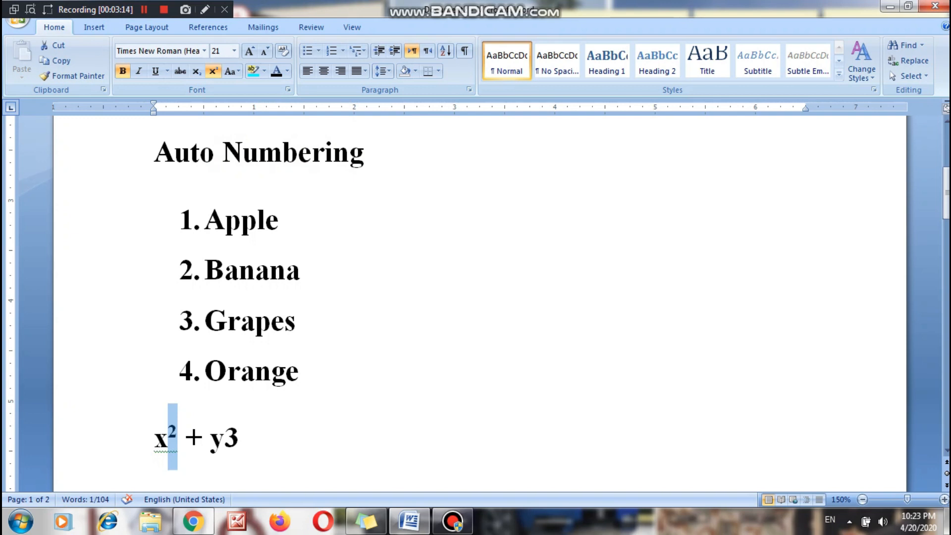
Format the "3" after "y" in the expression as superscript.
{"action": "key", "text": "Right"}
{"action": "key", "text": "Right"}
{"action": "key", "text": "Right"}
{"action": "key", "text": "Right"}
{"action": "key", "text": "Right"}
{"action": "key", "text": "Right"}
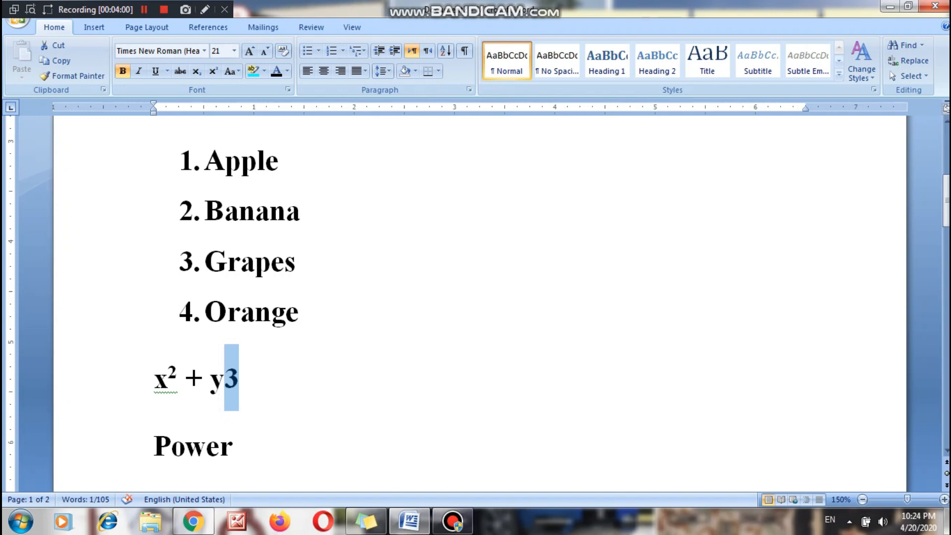
{"action": "key", "text": "ctrl+shift+equal"}
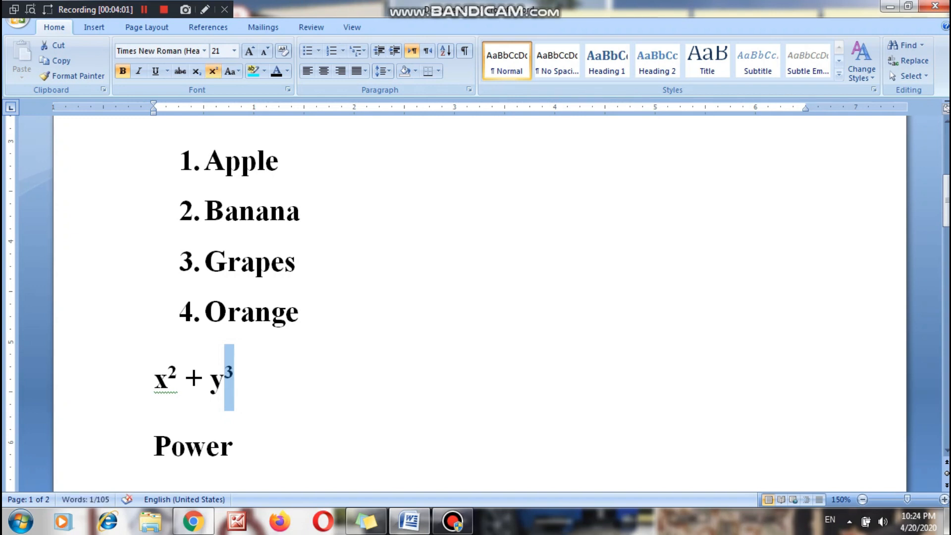
Add the shortcut text "Ctrl + Shift + +" after the word "Power" on the line below the expression.
{"action": "left_click", "coordinate": [248, 445]}
{"action": "type", "text": "C"}
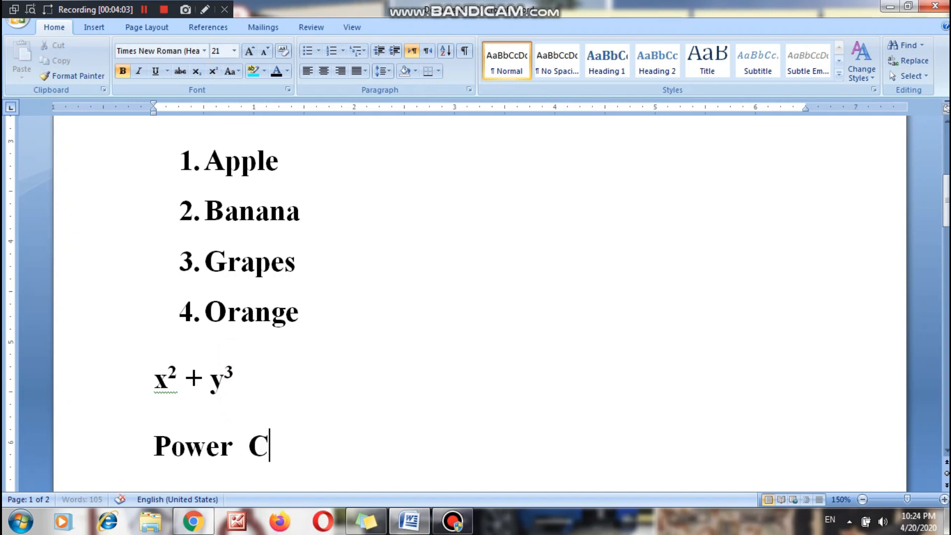
{"action": "type", "text": "trl"}
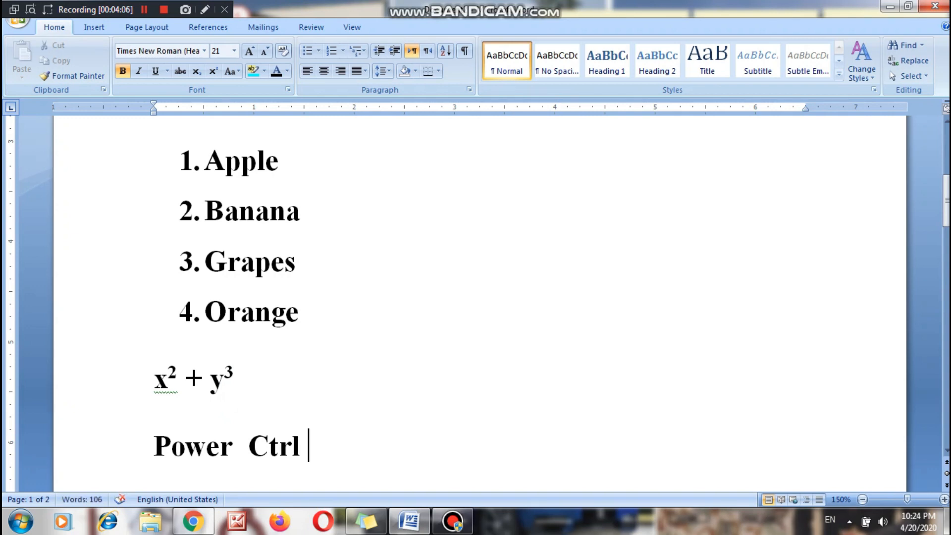
{"action": "type", "text": " + Sh"}
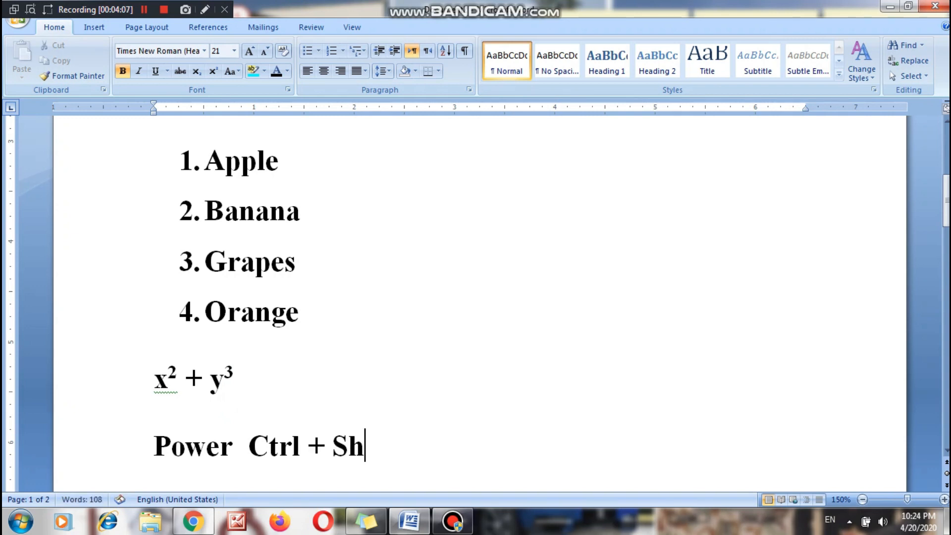
{"action": "type", "text": "ift"}
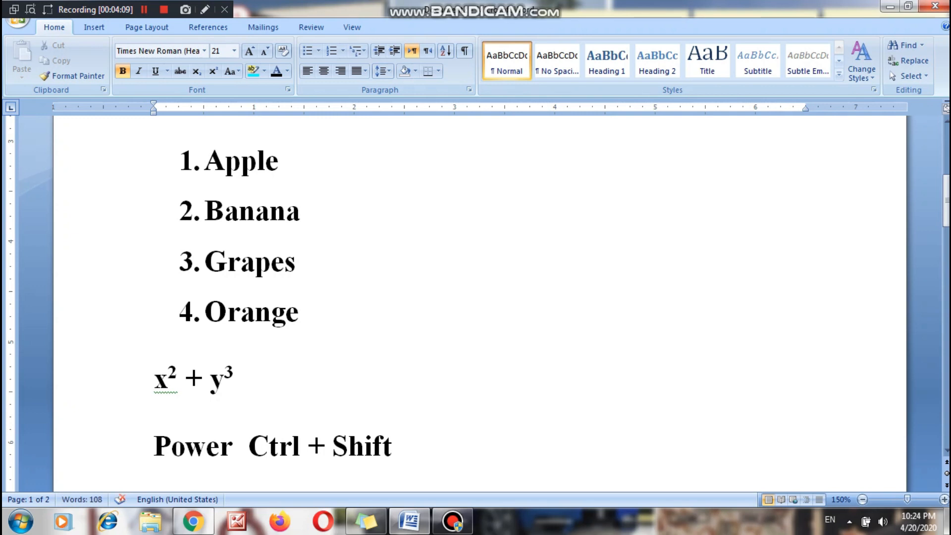
{"action": "type", "text": " + +"}
Enlarge the final "+" of the "Power" line to font size 29.
{"action": "key", "text": "shift+Left"}
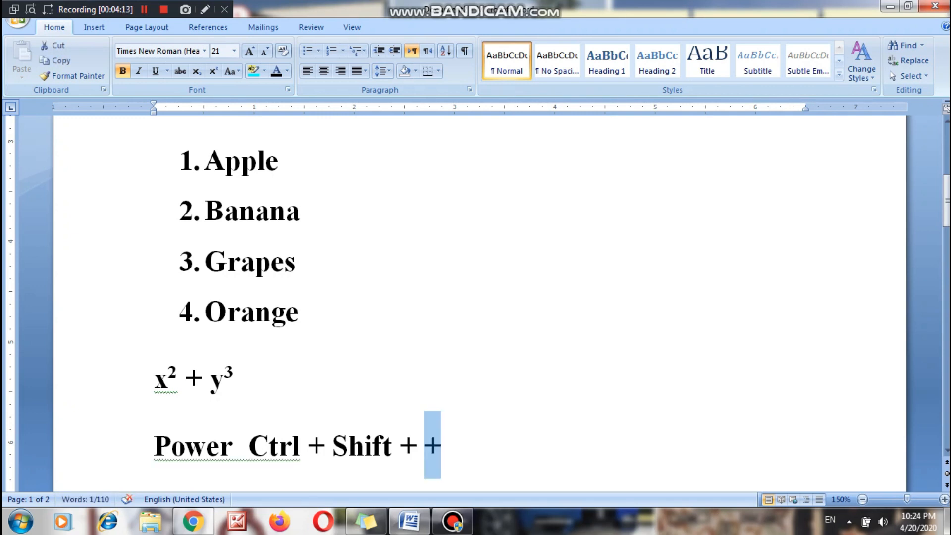
{"action": "key", "text": "ctrl+bracketright"}
{"action": "key", "text": "ctrl+bracketright"}
{"action": "key", "text": "ctrl+bracketright"}
{"action": "key", "text": "ctrl+bracketright"}
{"action": "key", "text": "ctrl+bracketright"}
{"action": "key", "text": "ctrl+bracketright"}
{"action": "key", "text": "ctrl+bracketright"}
{"action": "key", "text": "ctrl+bracketright"}
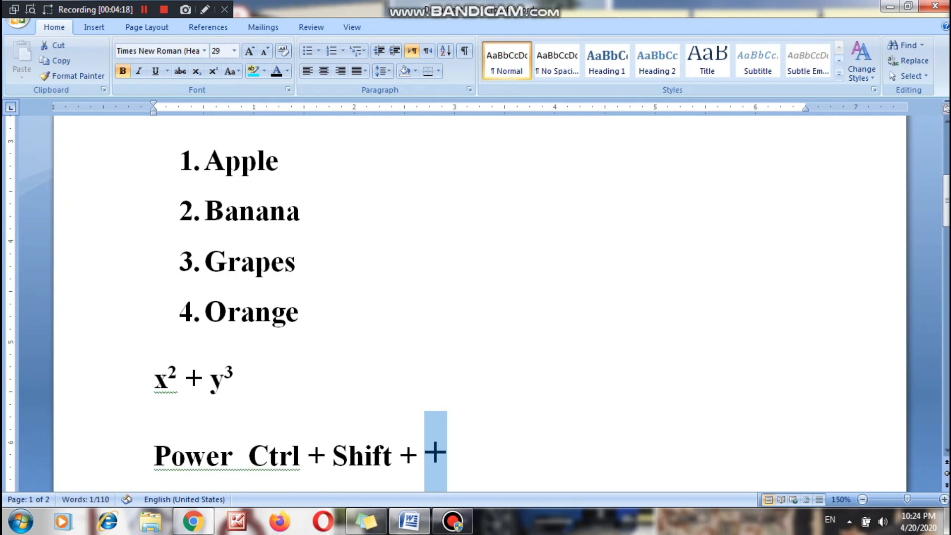
Change the superscript "2" after "x" in the expression to subscript.
{"action": "key", "text": "Down"}
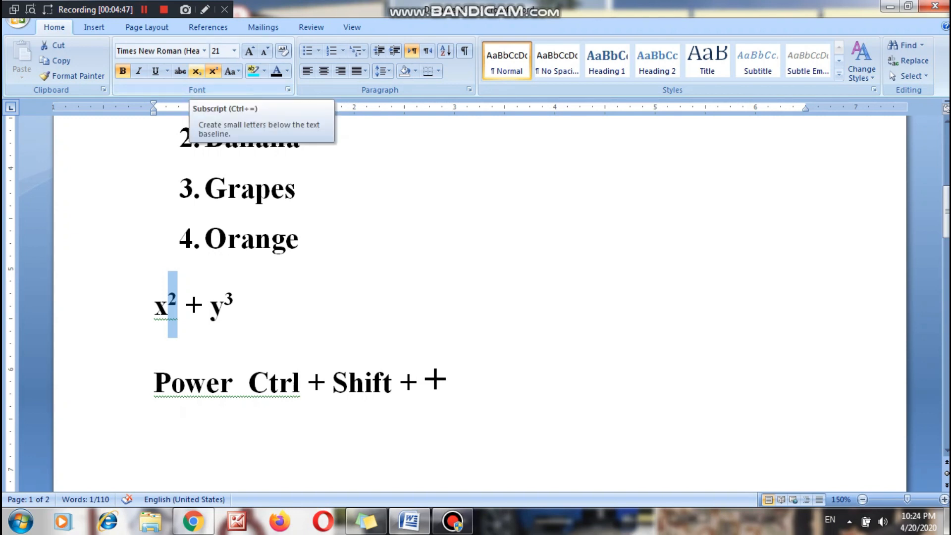
{"action": "left_click", "coordinate": [197, 70]}
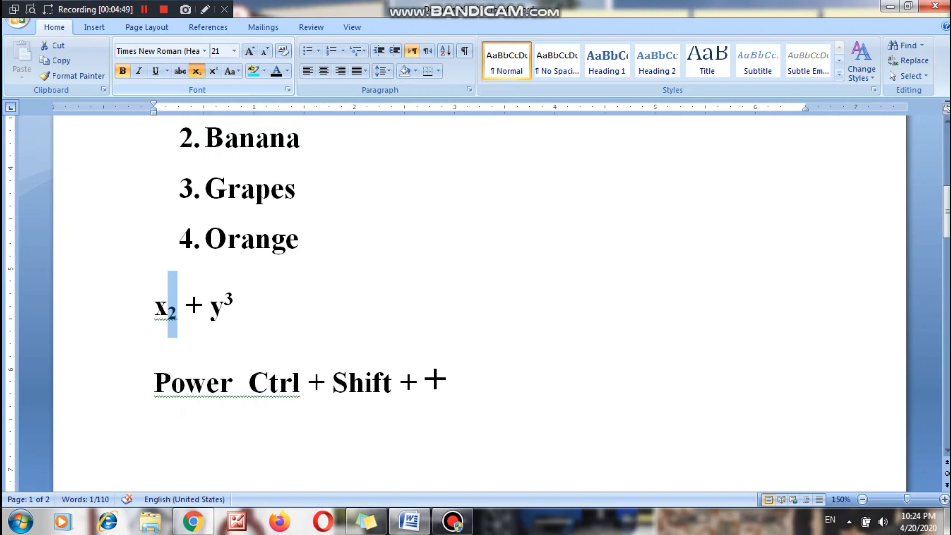
Write "Base Ctrl + =" on a new line below the "Power" line.
{"action": "left_click", "coordinate": [449, 380]}
{"action": "key", "text": "Return"}
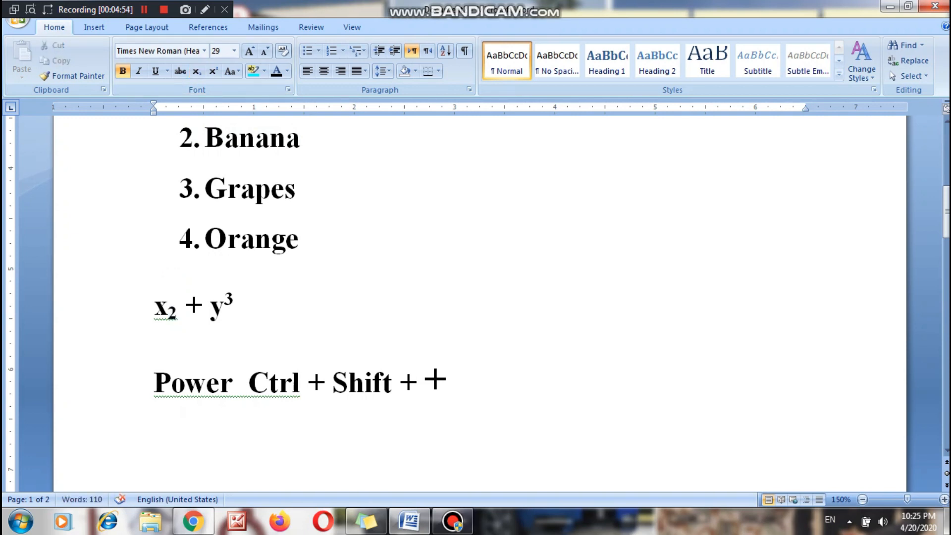
{"action": "type", "text": "Base CTr"}
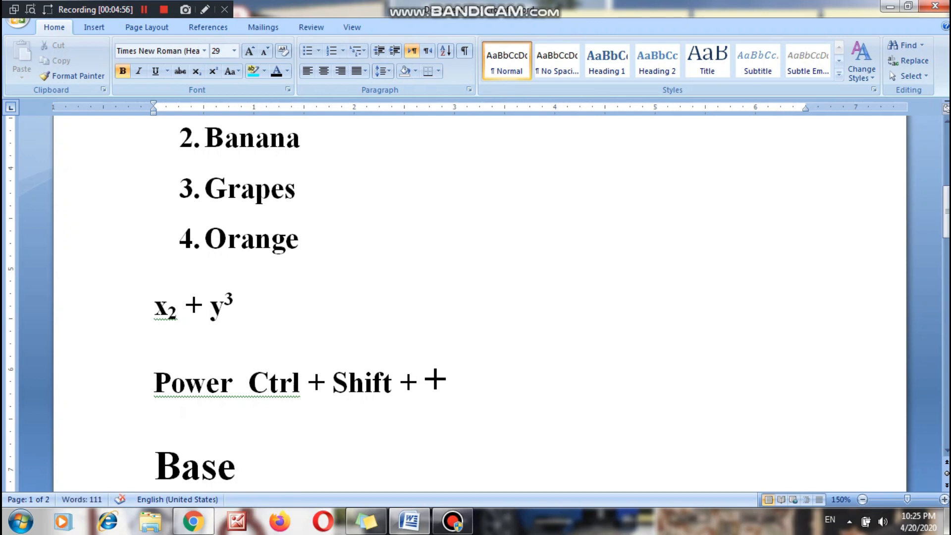
{"action": "key", "text": "BackSpace"}
{"action": "key", "text": "BackSpace"}
{"action": "type", "text": "trl"}
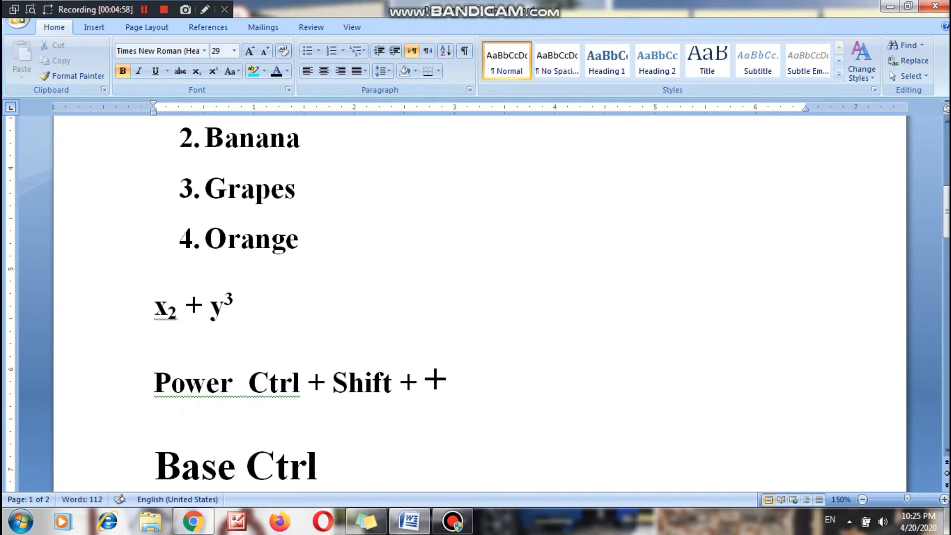
{"action": "type", "text": " ++"}
{"action": "key", "text": "BackSpace"}
{"action": "type", "text": "="}
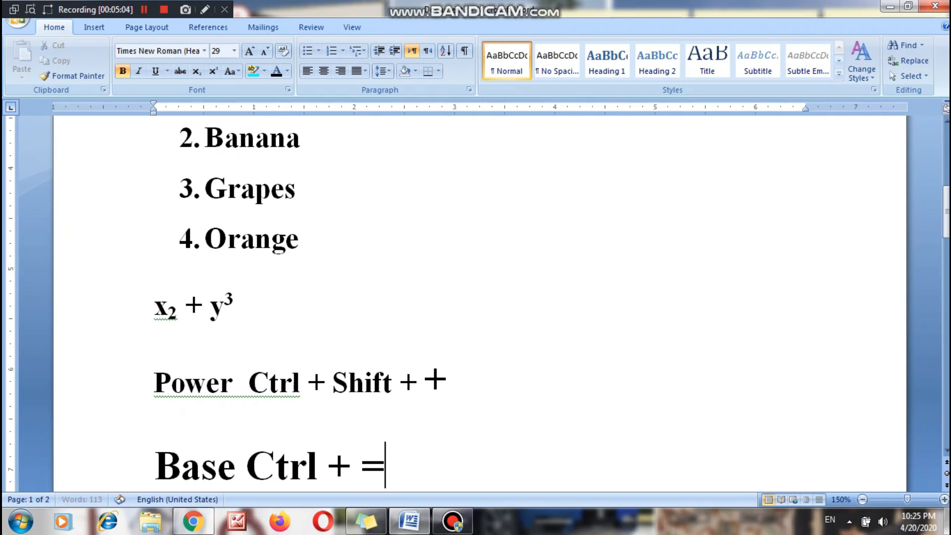
Toggle subscript repeatedly on the "3" after "y" in the expression, ending with it as normal text.
{"action": "left_click", "coordinate": [235, 300]}
{"action": "key", "text": "shift+Left"}
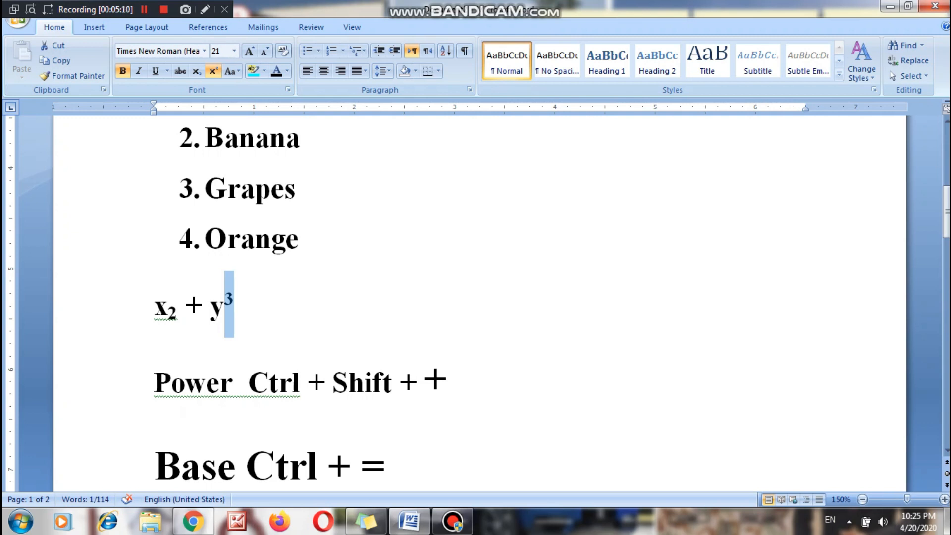
{"action": "key", "text": "ctrl+equal"}
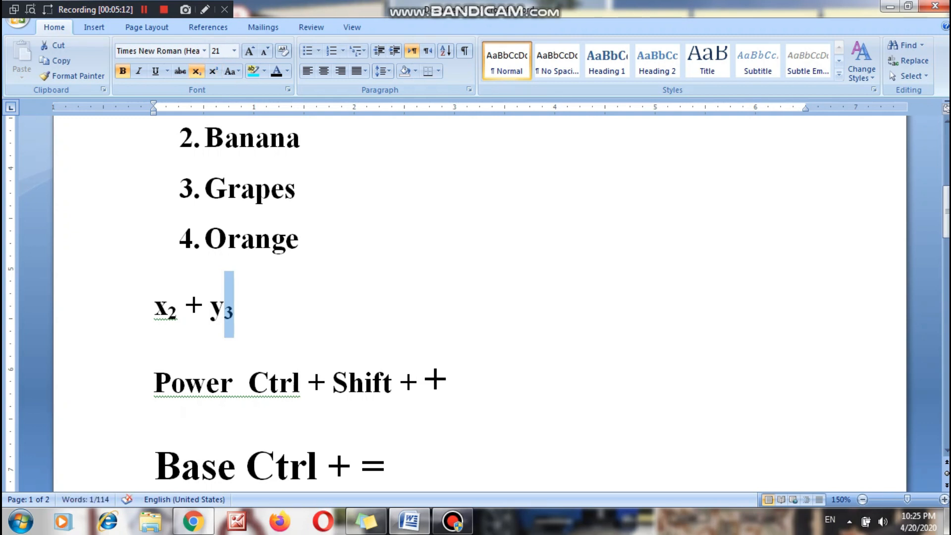
{"action": "key", "text": "ctrl+equal"}
{"action": "key", "text": "ctrl+equal"}
{"action": "key", "text": "ctrl+equal"}
{"action": "key", "text": "ctrl+equal"}
{"action": "key", "text": "ctrl+equal"}
{"action": "key", "text": "ctrl+equal"}
{"action": "key", "text": "ctrl+equal"}
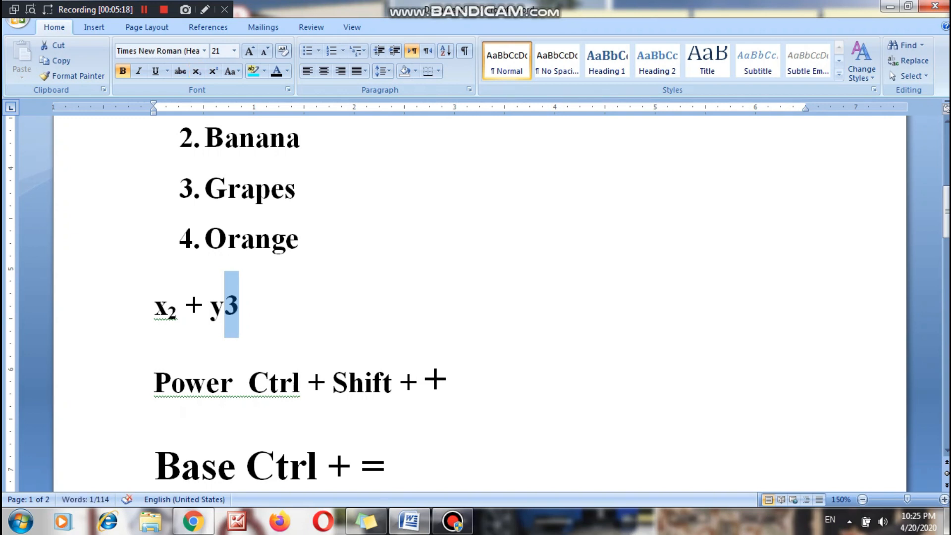
Apply single line spacing to the "Power" and "Base" shortcut lines.
{"action": "left_click_drag", "start_coordinate": [124, 465], "coordinate": [124, 384]}
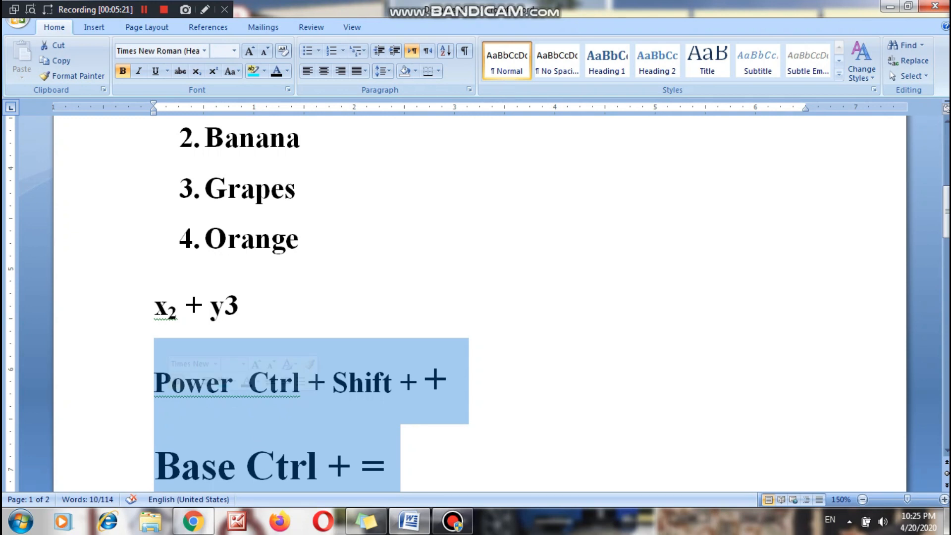
{"action": "key", "text": "ctrl+1"}
{"action": "left_click", "coordinate": [386, 442]}
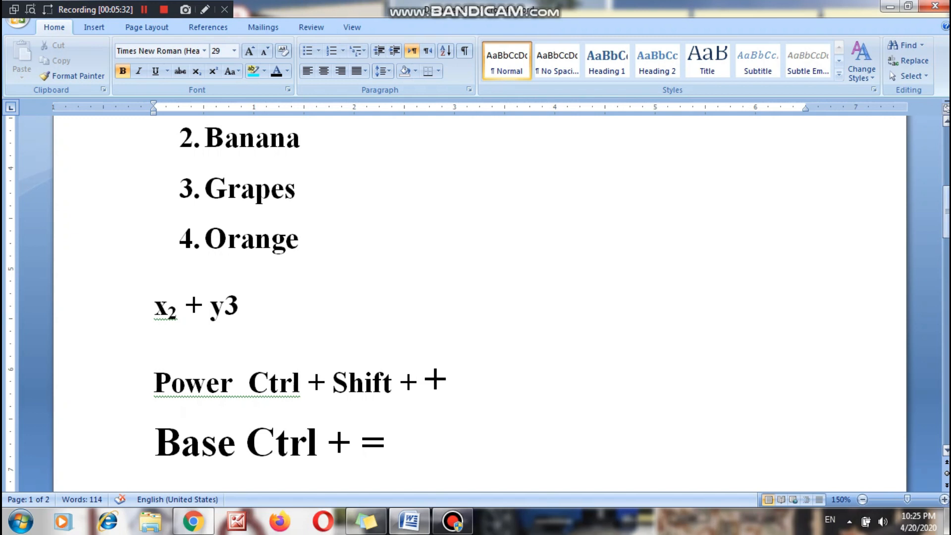
Colour the "Pakistan" item in the bulleted list green and highlight it in yellow.
{"action": "scroll", "coordinate": [479, 302], "scroll_direction": "up", "scroll_amount": 10}
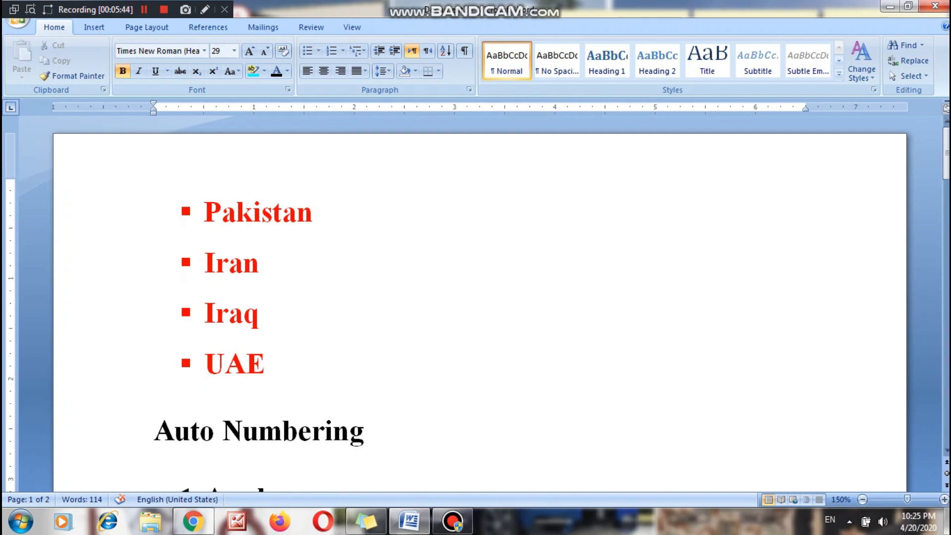
{"action": "left_click_drag", "start_coordinate": [314, 211], "coordinate": [204, 211]}
{"action": "left_click", "coordinate": [287, 70]}
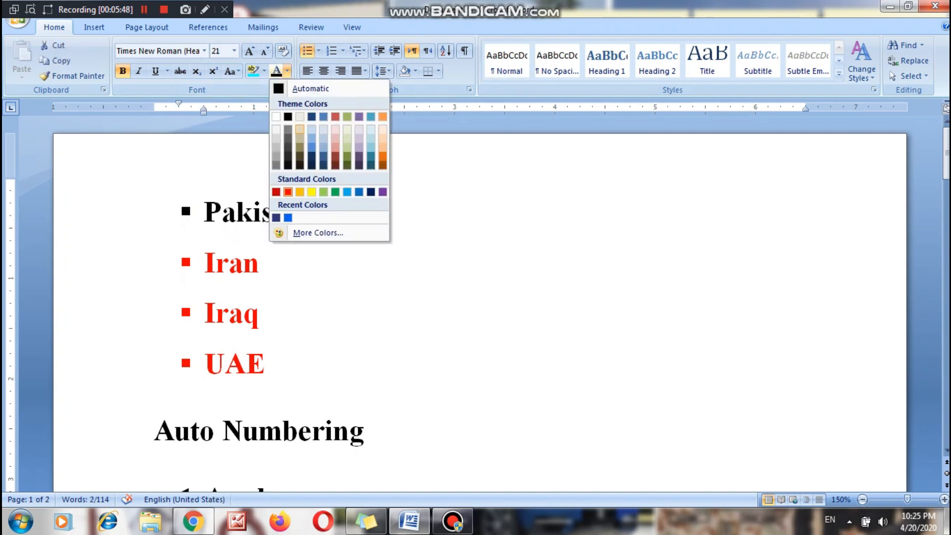
{"action": "left_click", "coordinate": [336, 191]}
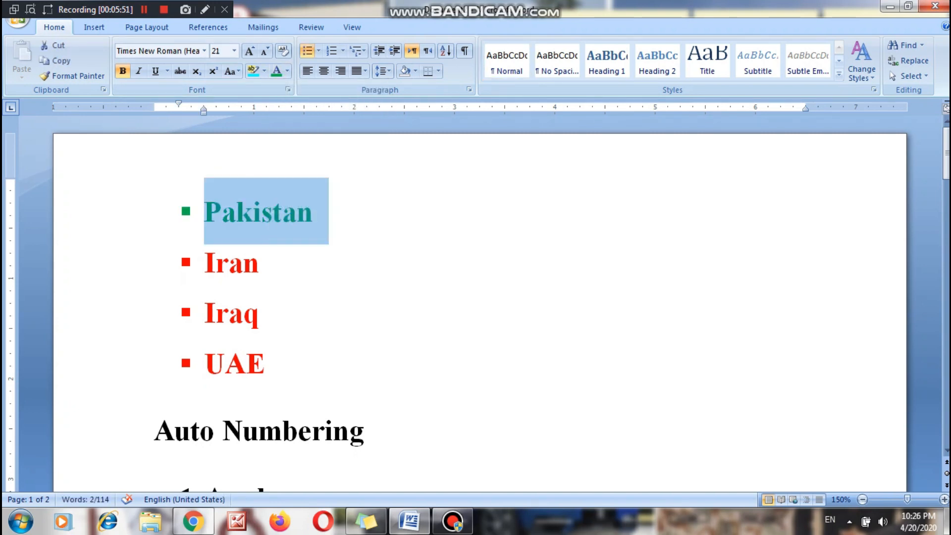
{"action": "left_click", "coordinate": [263, 71]}
{"action": "left_click", "coordinate": [257, 91]}
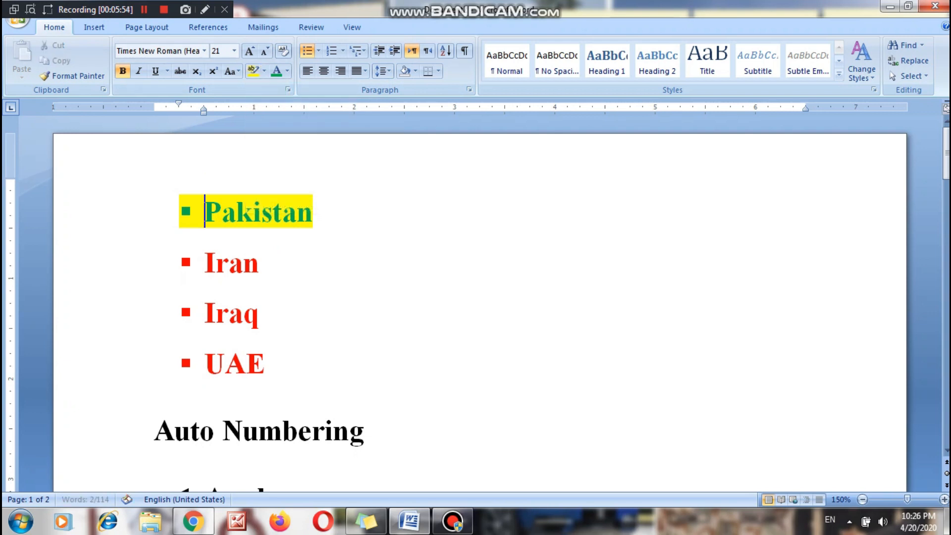
Change the font of the "Pakistan" list item to Cambria.
{"action": "left_click_drag", "start_coordinate": [313, 213], "coordinate": [202, 213]}
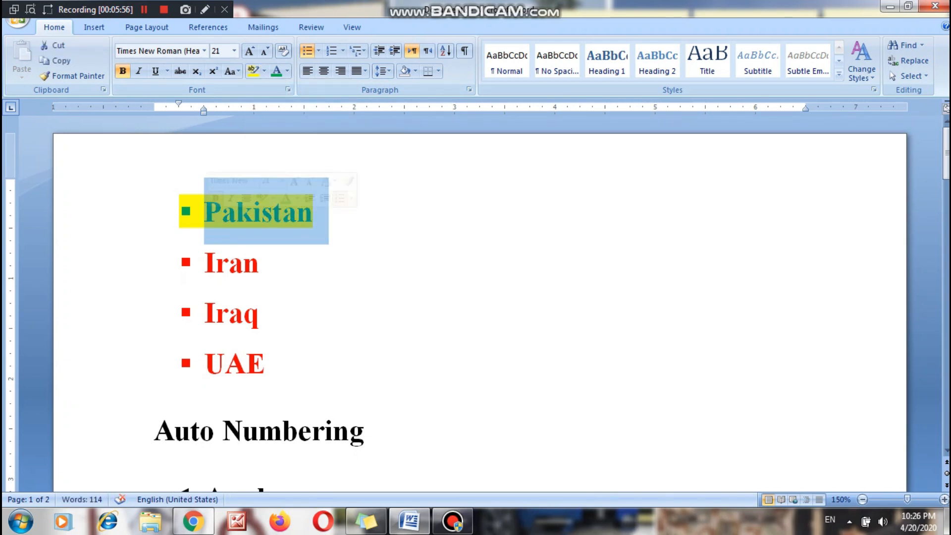
{"action": "left_click", "coordinate": [204, 51]}
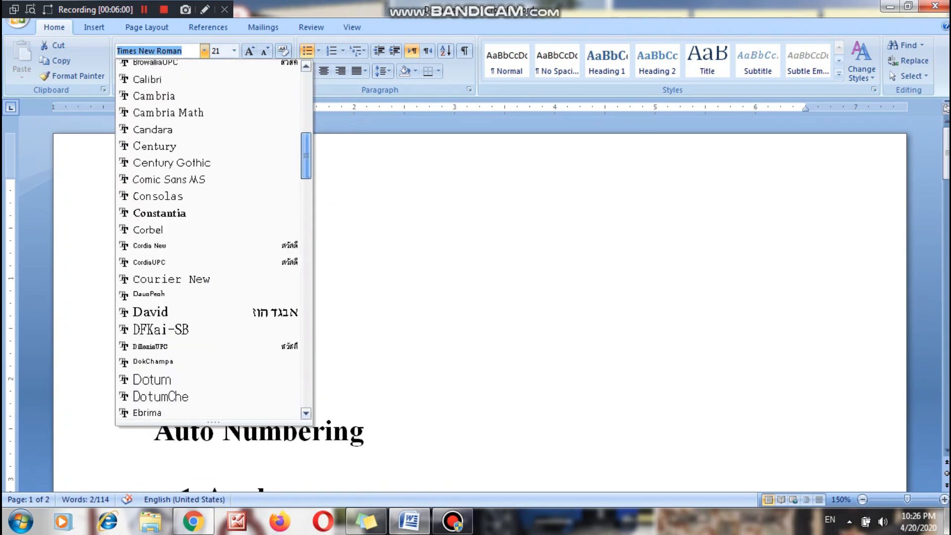
{"action": "scroll", "coordinate": [213, 238], "scroll_direction": "up", "scroll_amount": 6}
{"action": "scroll", "coordinate": [213, 238], "scroll_direction": "down", "scroll_amount": 3}
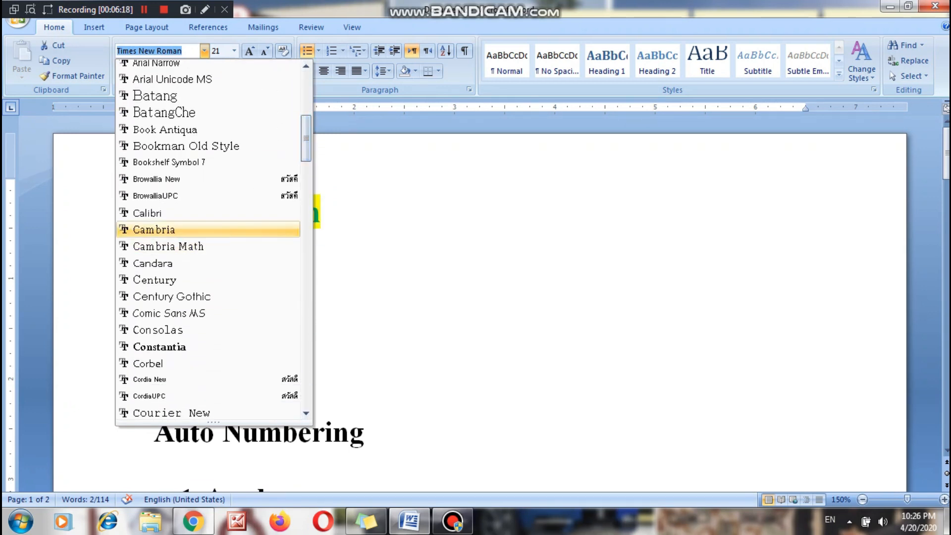
{"action": "left_click", "coordinate": [154, 229]}
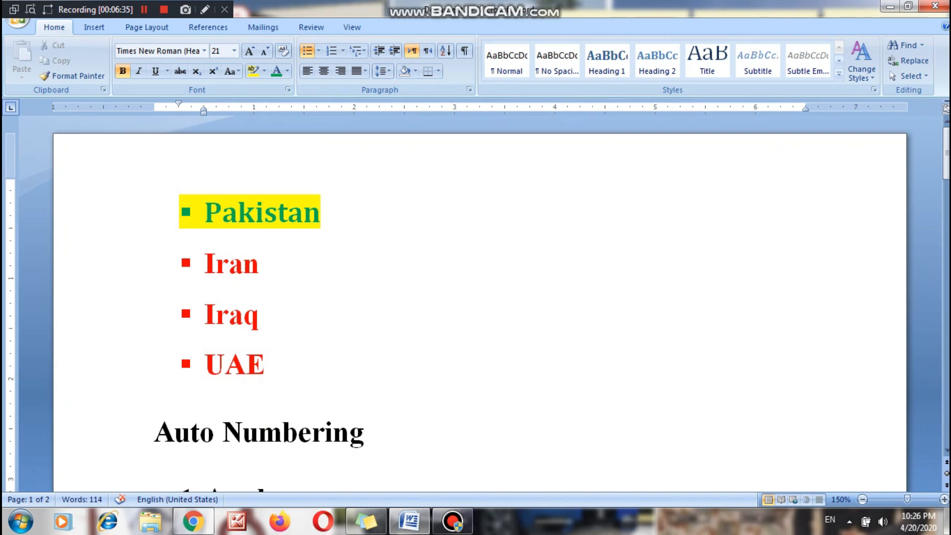
Copy the formatting of "Pakistan" onto the "UAE" list item with Format Painter.
{"action": "left_click_drag", "start_coordinate": [336, 213], "coordinate": [204, 213]}
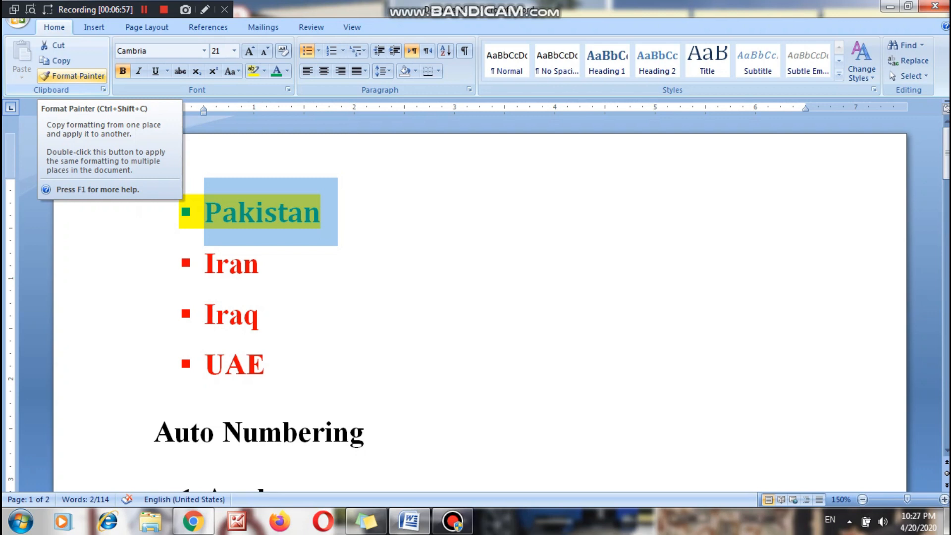
{"action": "left_click", "coordinate": [72, 76]}
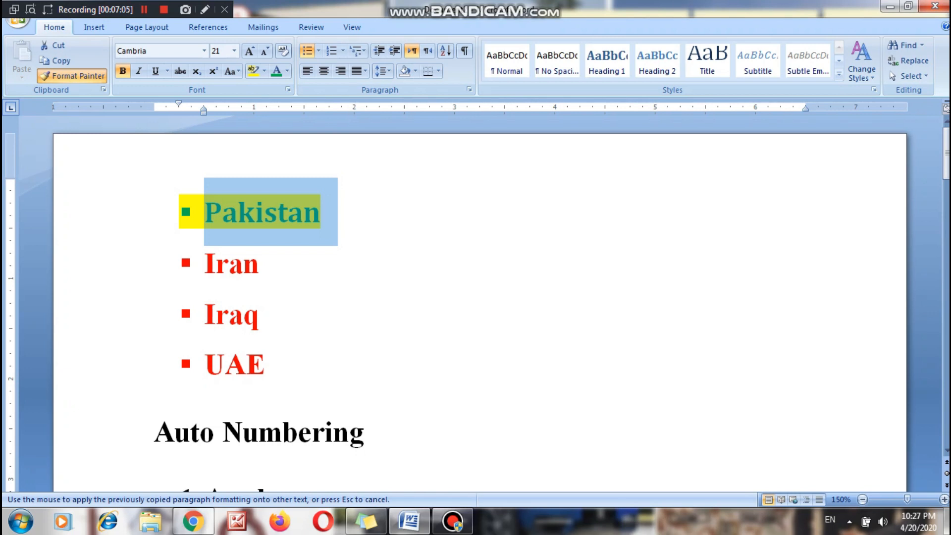
{"action": "left_click_drag", "start_coordinate": [268, 364], "coordinate": [205, 366]}
{"action": "left_click", "coordinate": [262, 315]}
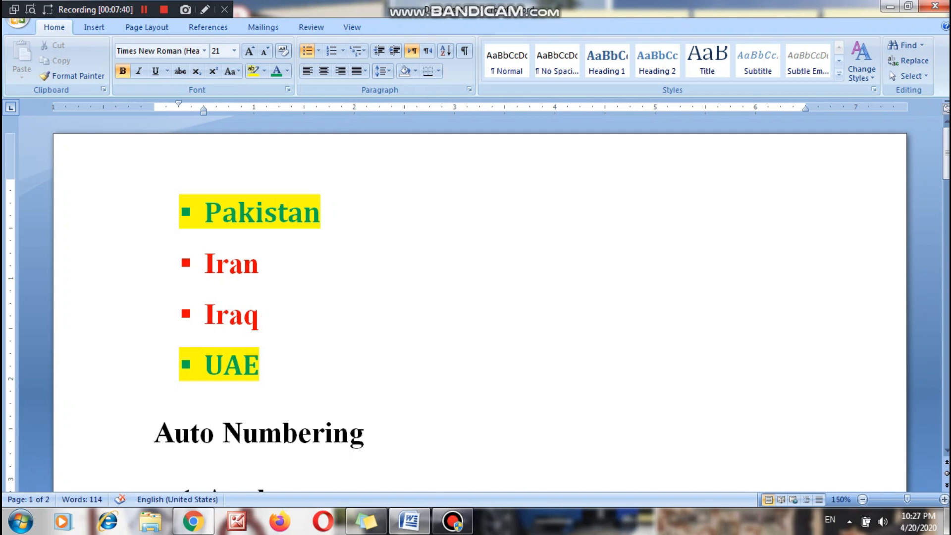
{"action": "key", "text": "Right"}
{"action": "key", "text": "Right"}
{"action": "key", "text": "Right"}
{"action": "key", "text": "Right"}
{"action": "key", "text": "Right"}
{"action": "key", "text": "Right"}
{"action": "key", "text": "Right"}
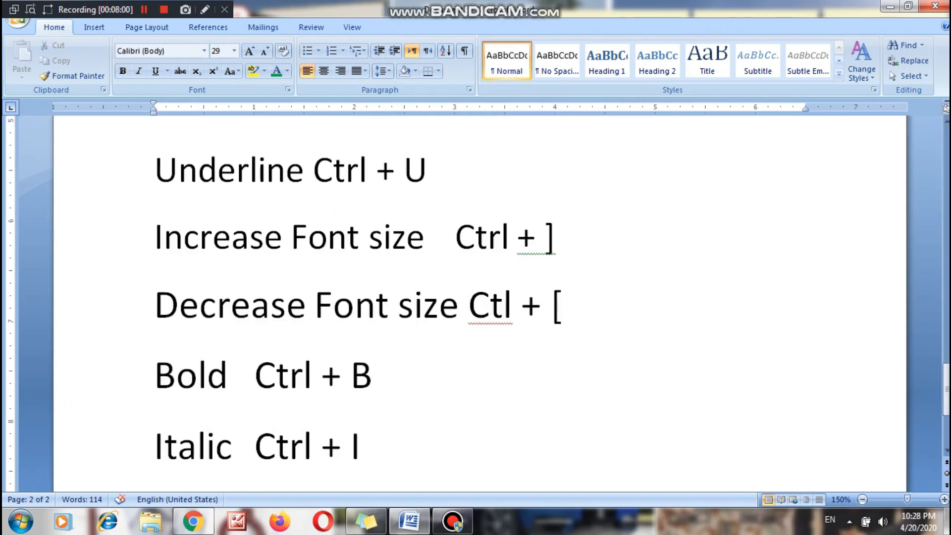
{"action": "type", "text": "r"}
{"action": "key", "text": "Up"}
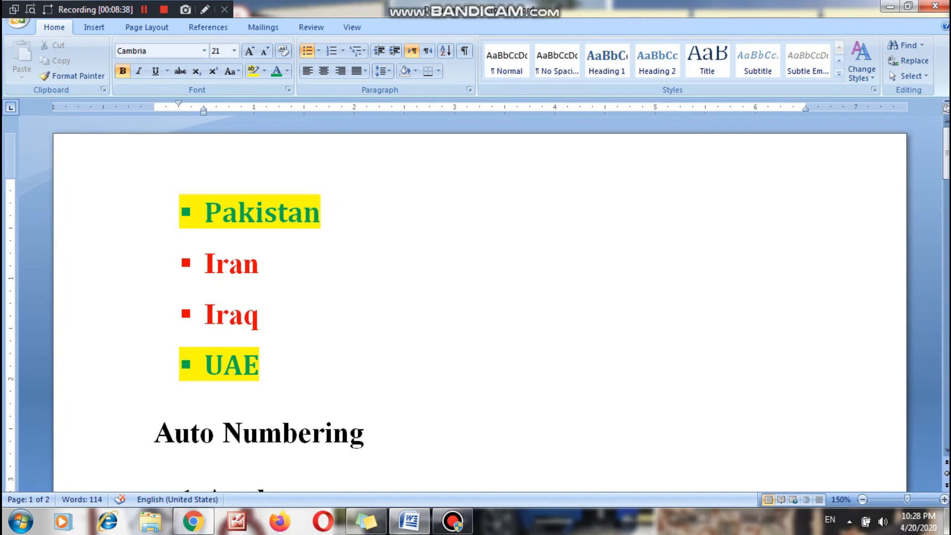
Insert two empty lines above the "Welcome to Microsoft Word Training" paragraph so that it starts on page 2.
{"action": "left_click_drag", "start_coordinate": [946, 154], "coordinate": [946, 258]}
{"action": "left_click", "coordinate": [155, 177]}
{"action": "key", "text": "Return"}
{"action": "key", "text": "Return"}
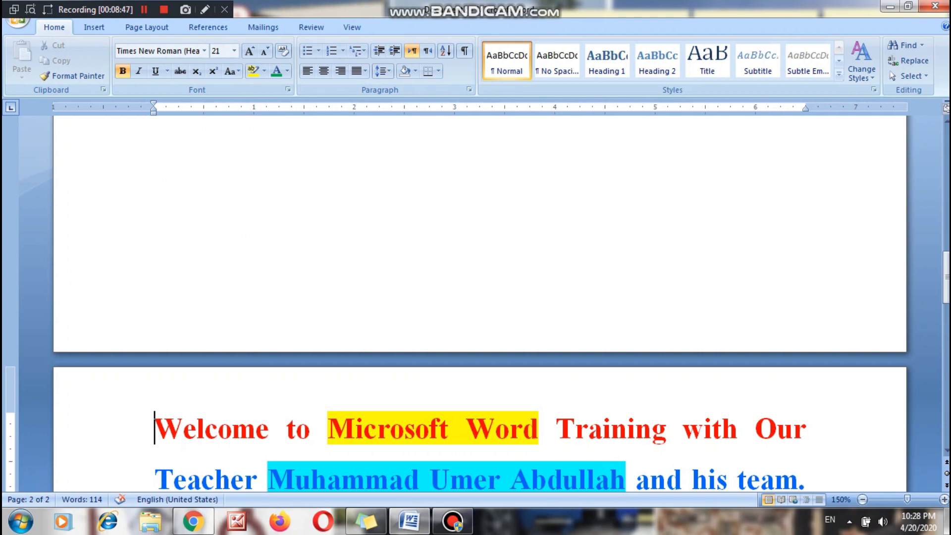
{"action": "left_click_drag", "start_coordinate": [946, 278], "coordinate": [945, 300]}
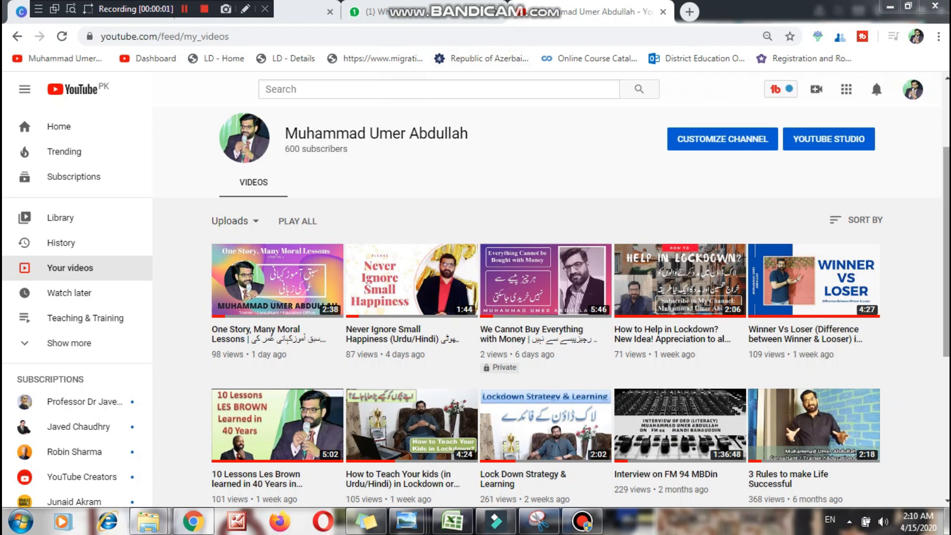
{"action": "left_click_drag", "start_coordinate": [946, 251], "coordinate": [945, 367]}
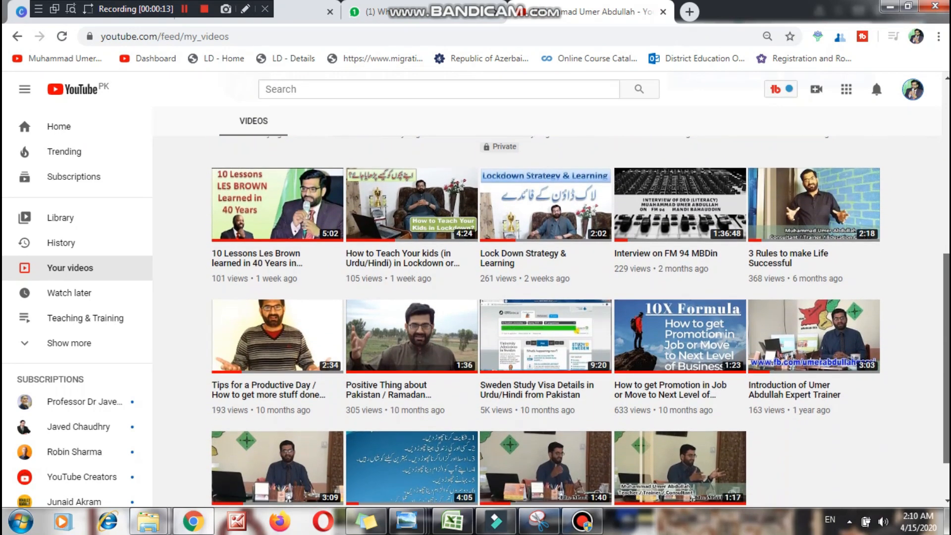